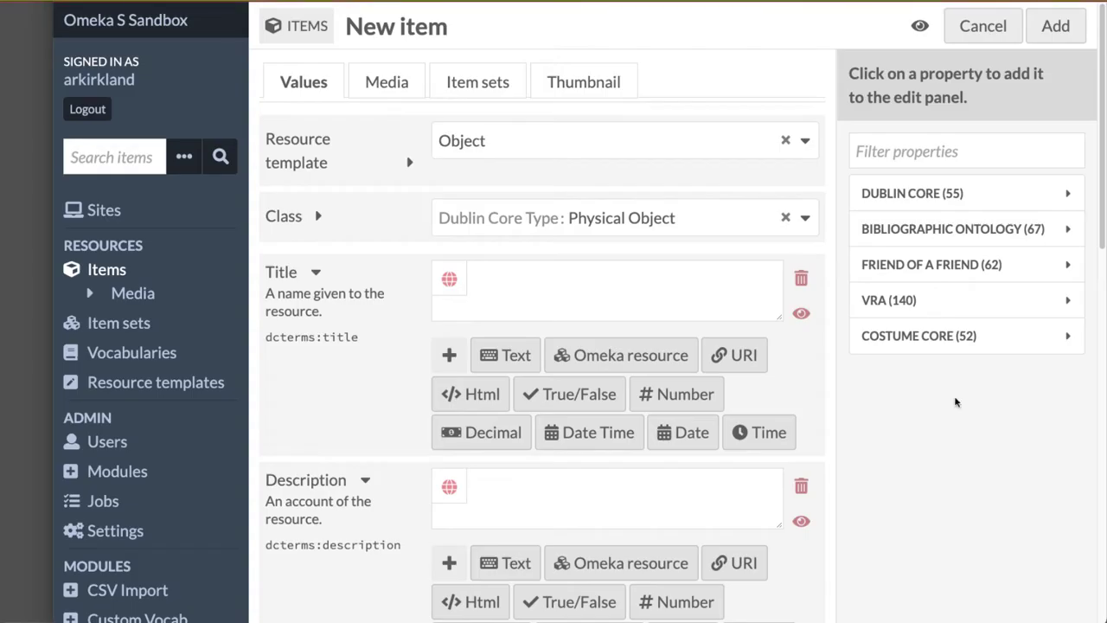
Step: Highlight the Dublin Core (55) and VRA (140) vocabulary counts for reference
drag(972, 195, 841, 198)
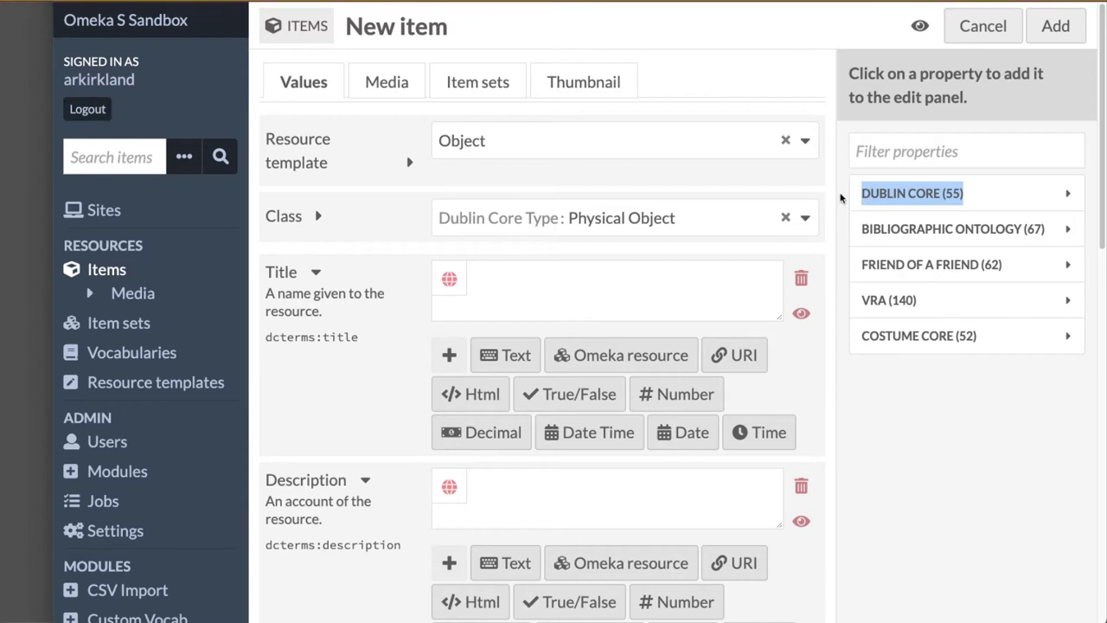
click(840, 198)
drag(941, 303, 867, 302)
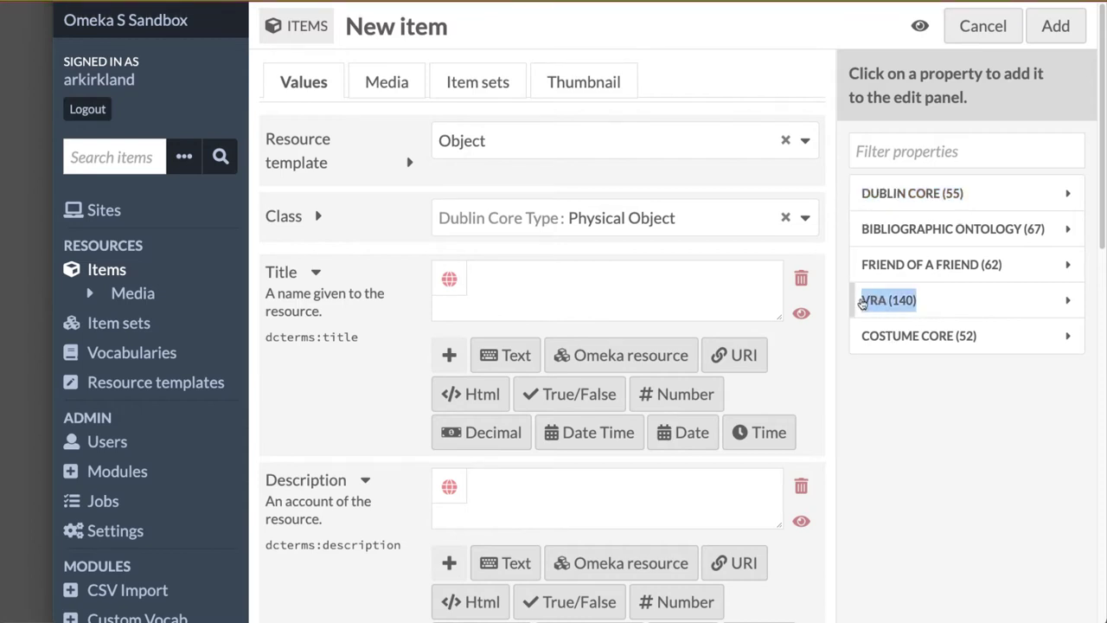
click(844, 303)
Step: Replace the existing Date value, trying 'Summer 1895' and then 'June 18'
scroll(366, 361, down, 6)
scroll(365, 361, down, 3)
drag(628, 193, 473, 193)
key(BackSpace)
text(Summer 1895)
key(BackSpace)
key(BackSpace)
key(BackSpace)
key(BackSpace)
key(BackSpace)
key(BackSpace)
key(BackSpace)
key(BackSpace)
key(BackSpace)
key(BackSpace)
key(BackSpace)
text(June 18)
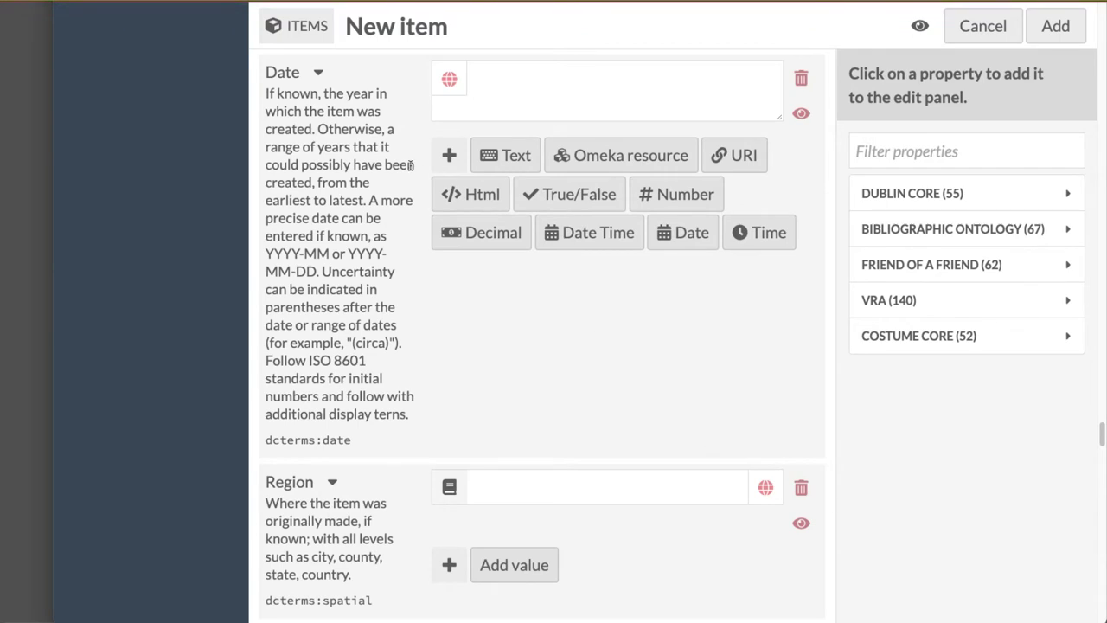
Step: Following the Date guidance on years and circa, set the date to 1895 (circa)
drag(268, 92, 325, 271)
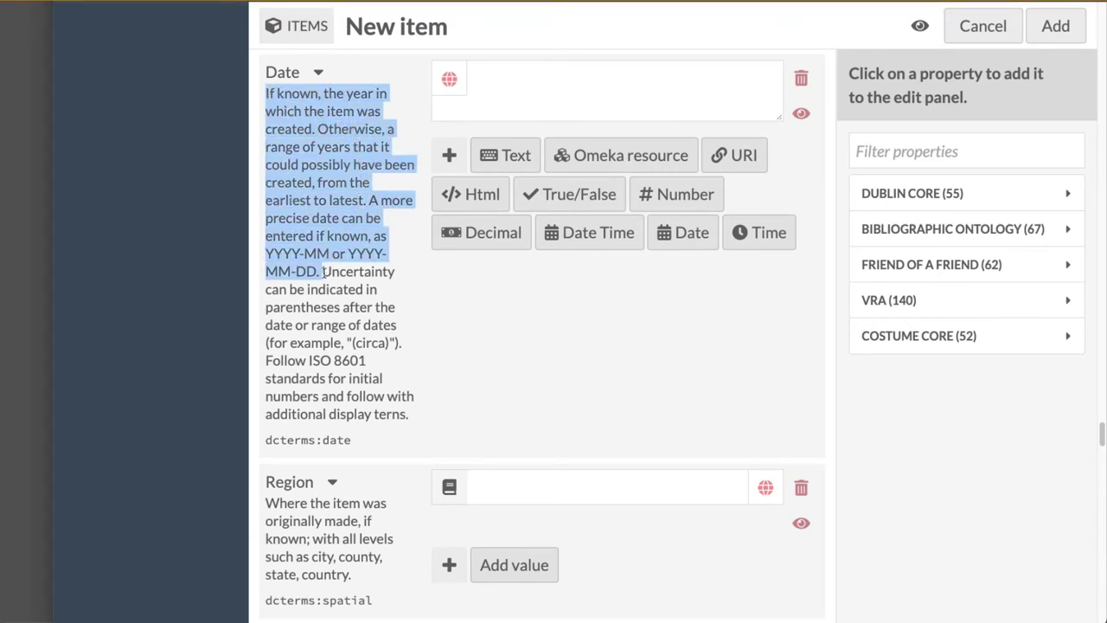
click(534, 84)
text(1895-06)
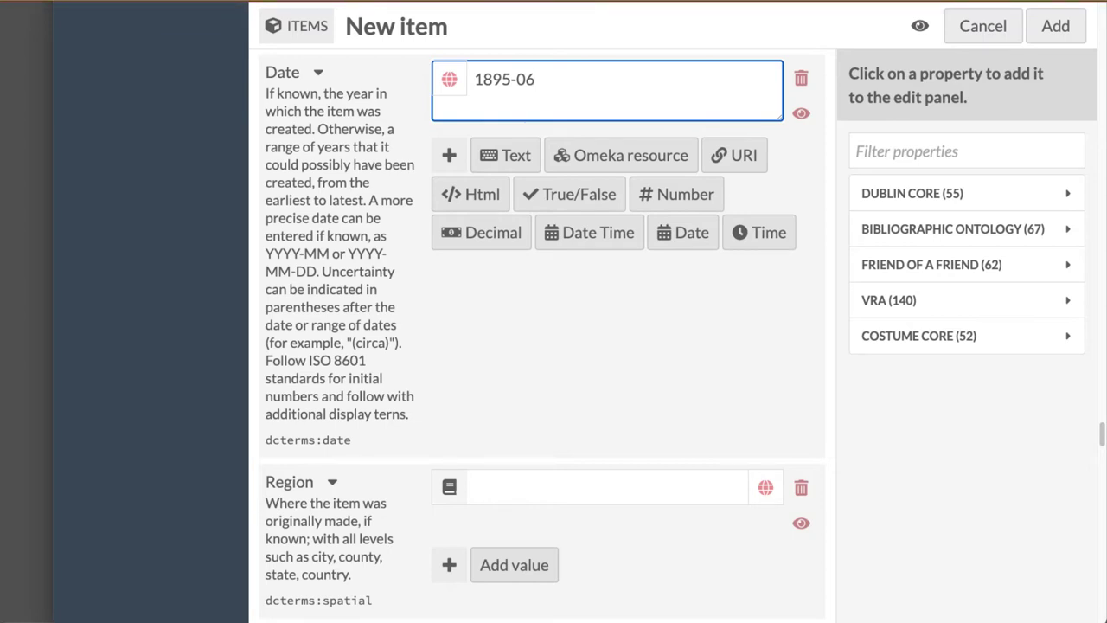
drag(322, 271, 404, 348)
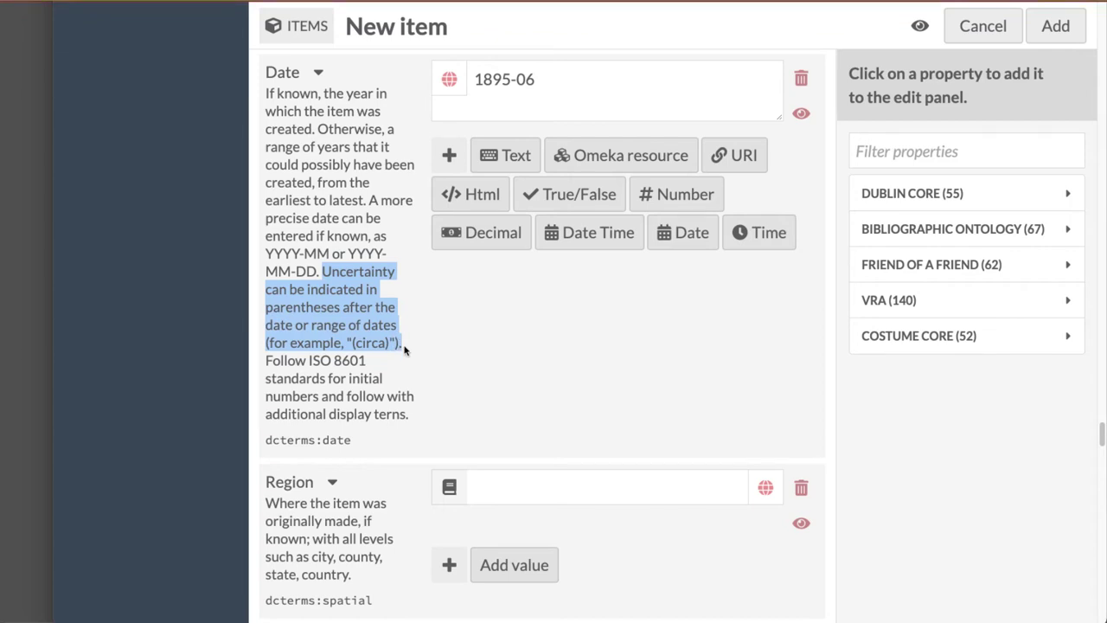
click(549, 98)
key(BackSpace)
text((circa))
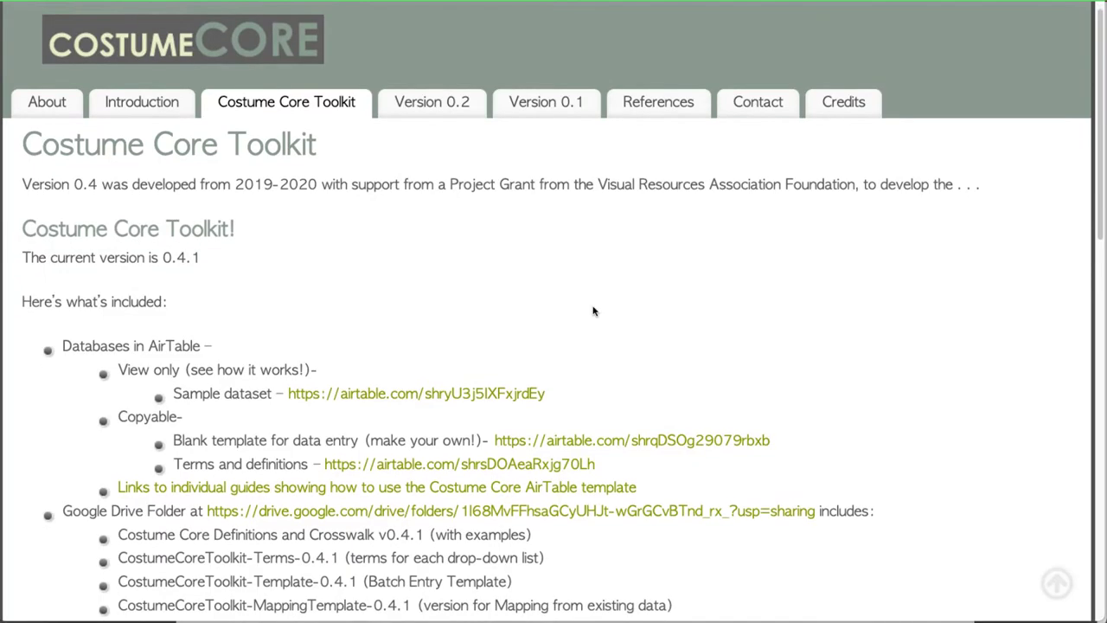
Step: Open the Costume Core Drive folder and the Definitions and Crosswalk spreadsheet
scroll(593, 311, down, 3)
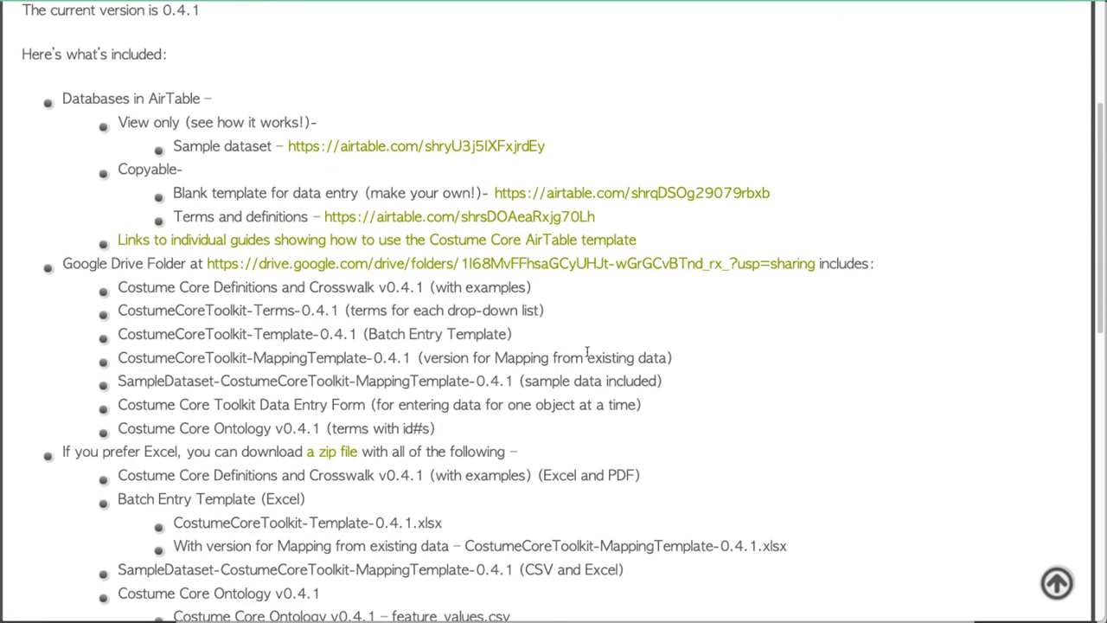
click(563, 265)
scroll(35, 255, down, 2)
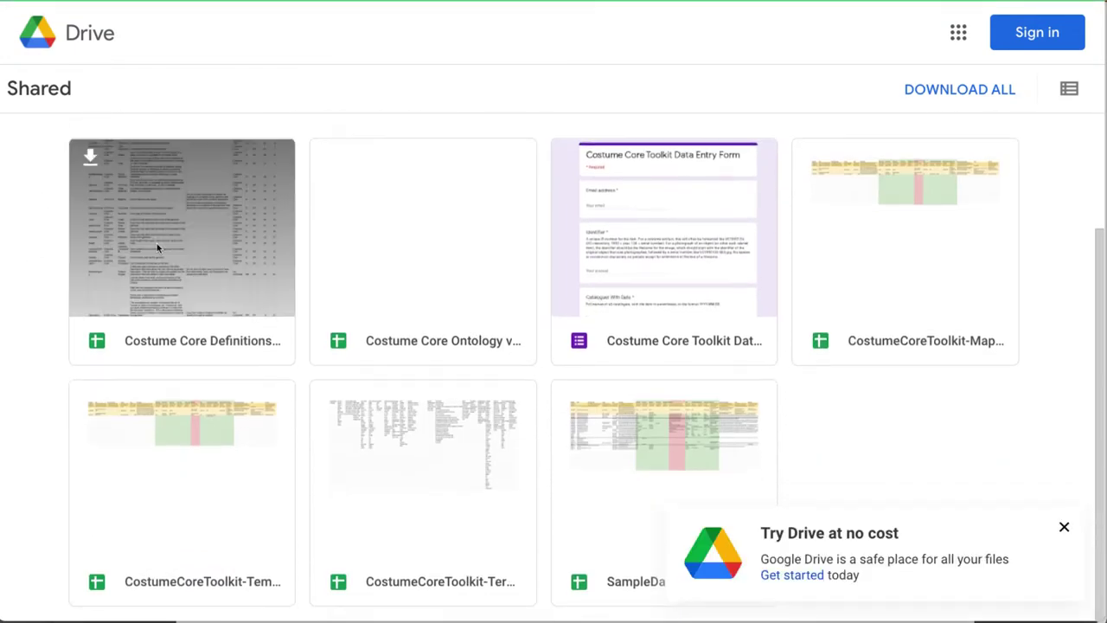
double_click(170, 329)
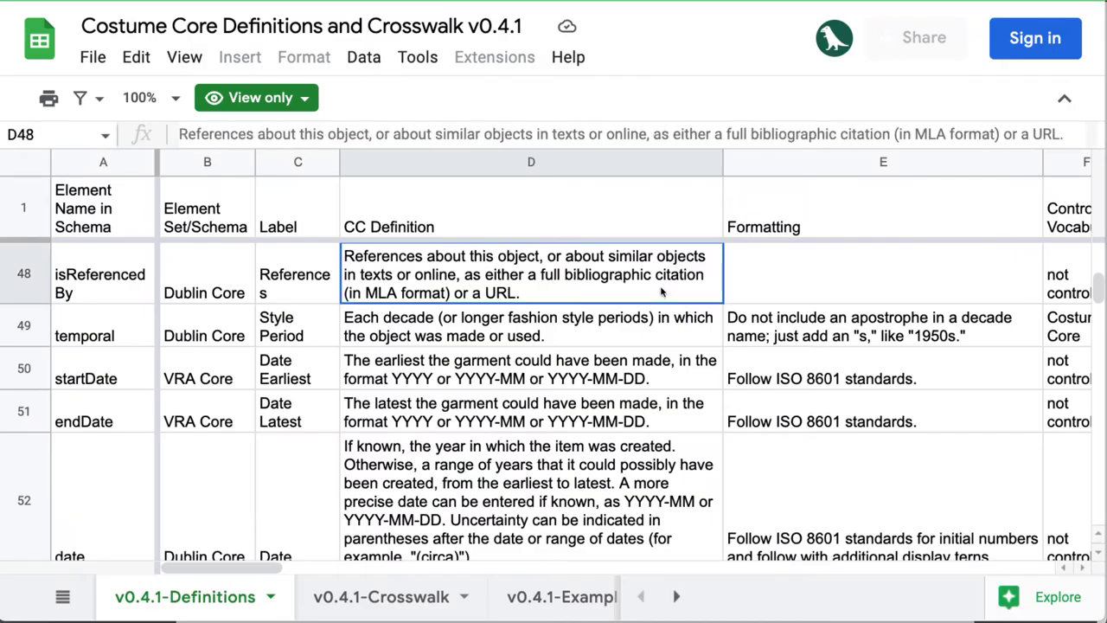
key(Down)
key(Down)
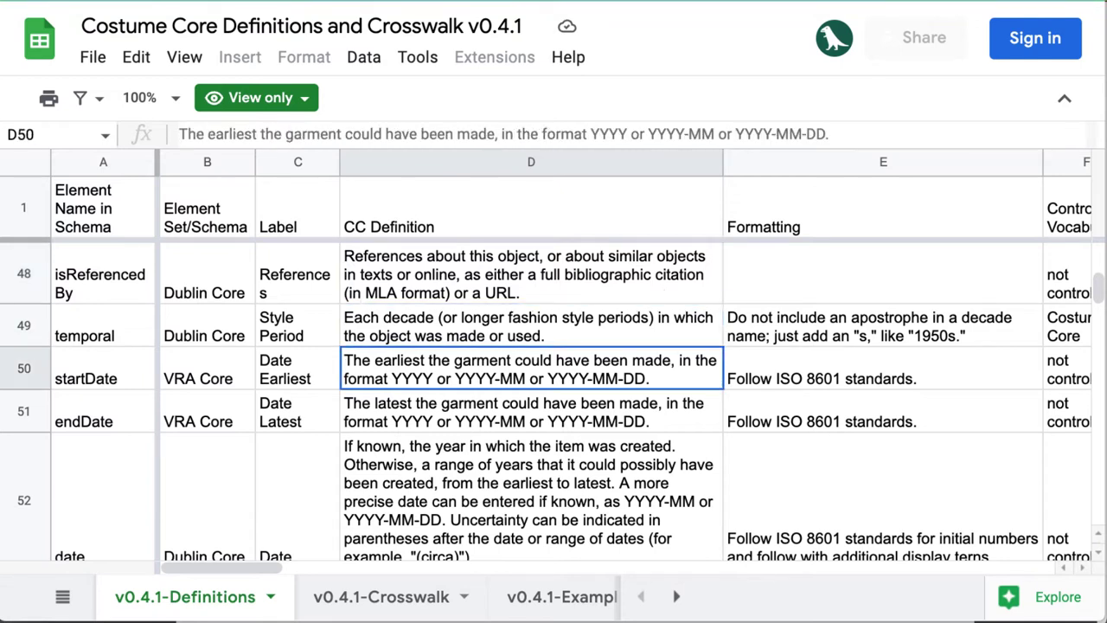
key(Down)
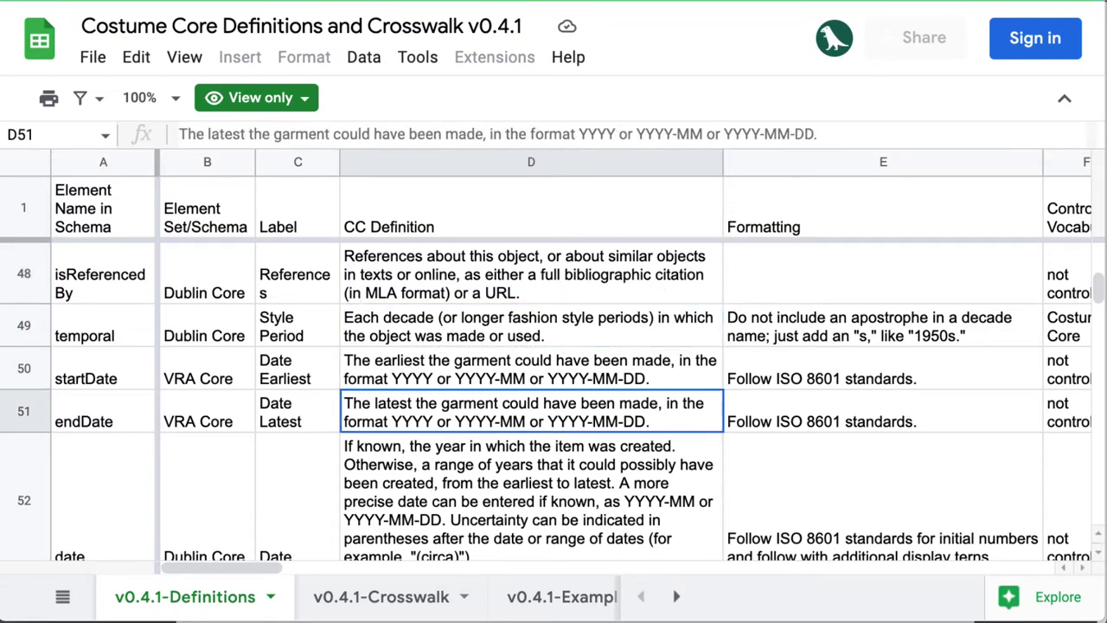
key(Down)
key(Down)
key(Down)
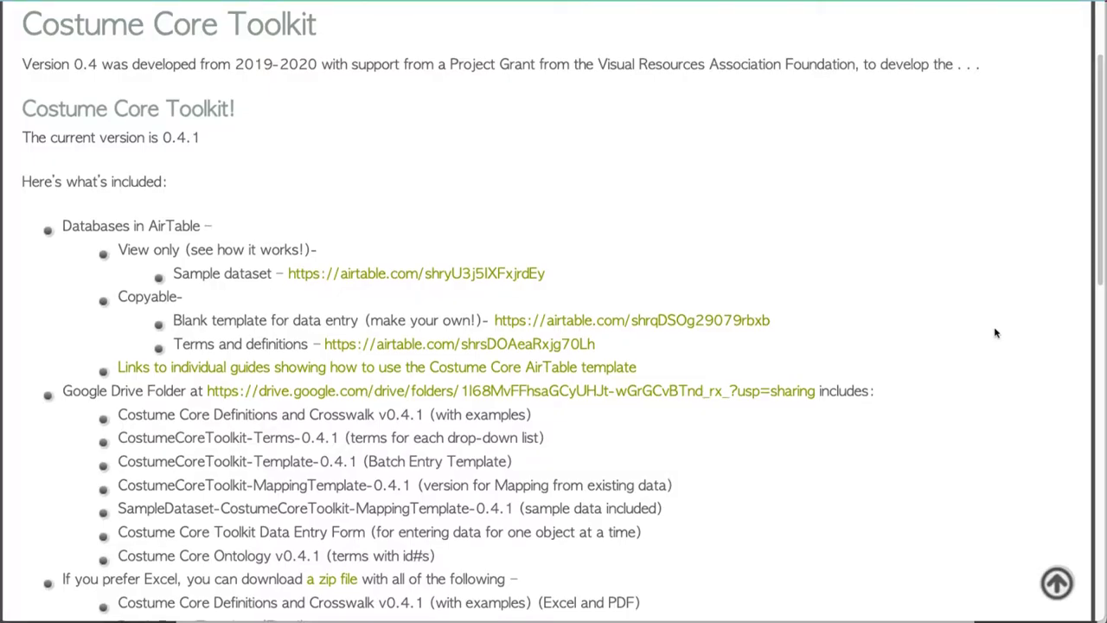
scroll(978, 330, down, 3)
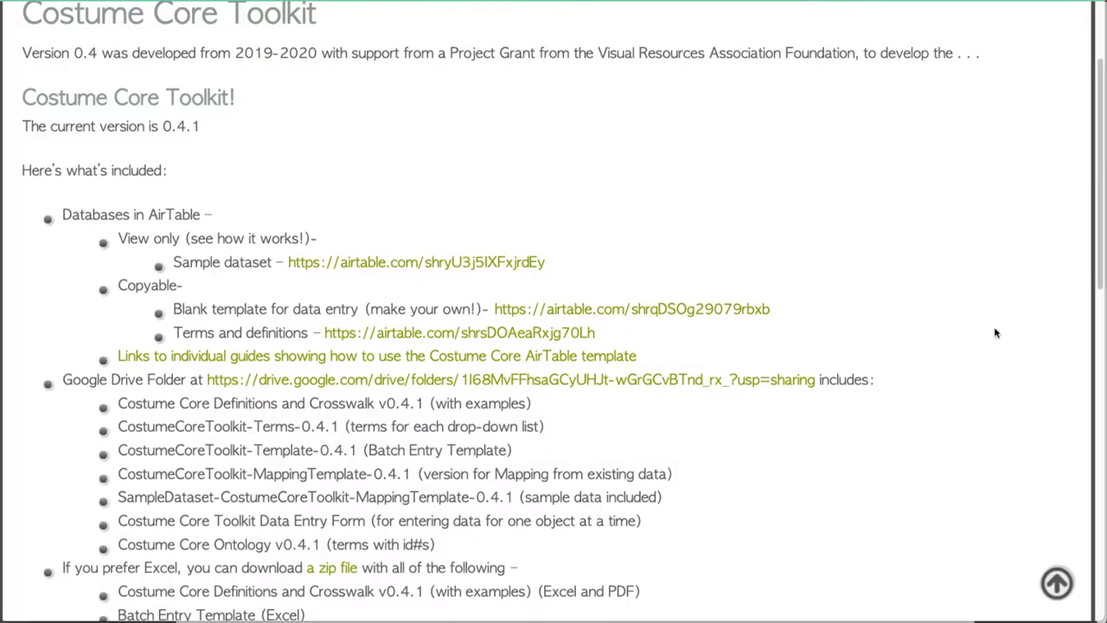
scroll(977, 331, down, 5)
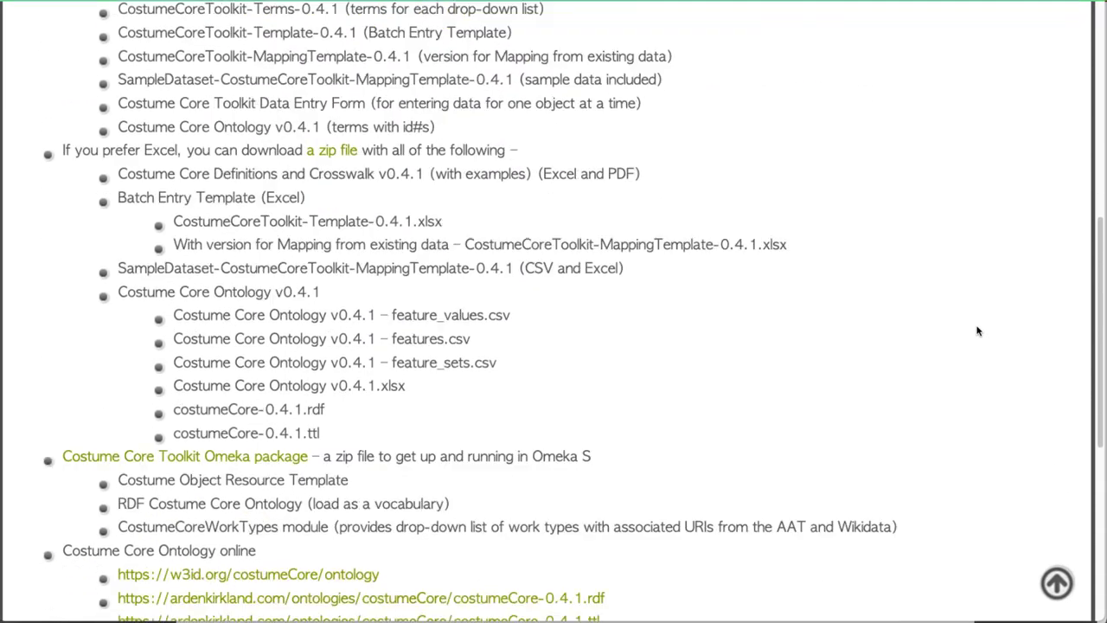
drag(604, 326, 58, 335)
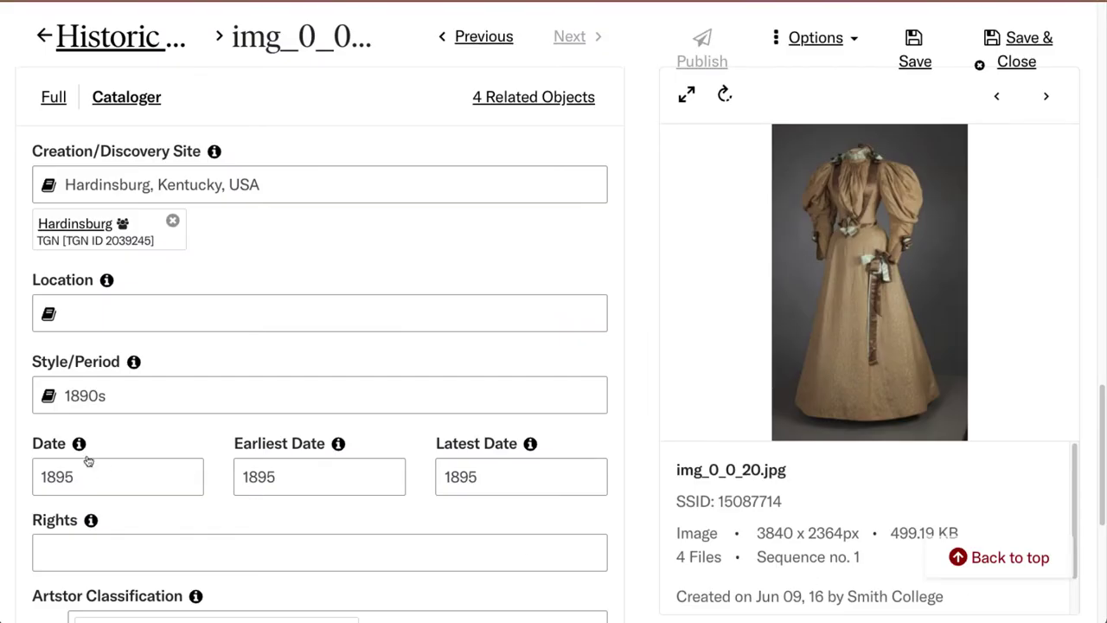
Step: Highlight the Date help text, then remove 'puffy' and a trial 'gigot' from the sleeve description
mouse_move(79, 444)
drag(194, 396, 11, 300)
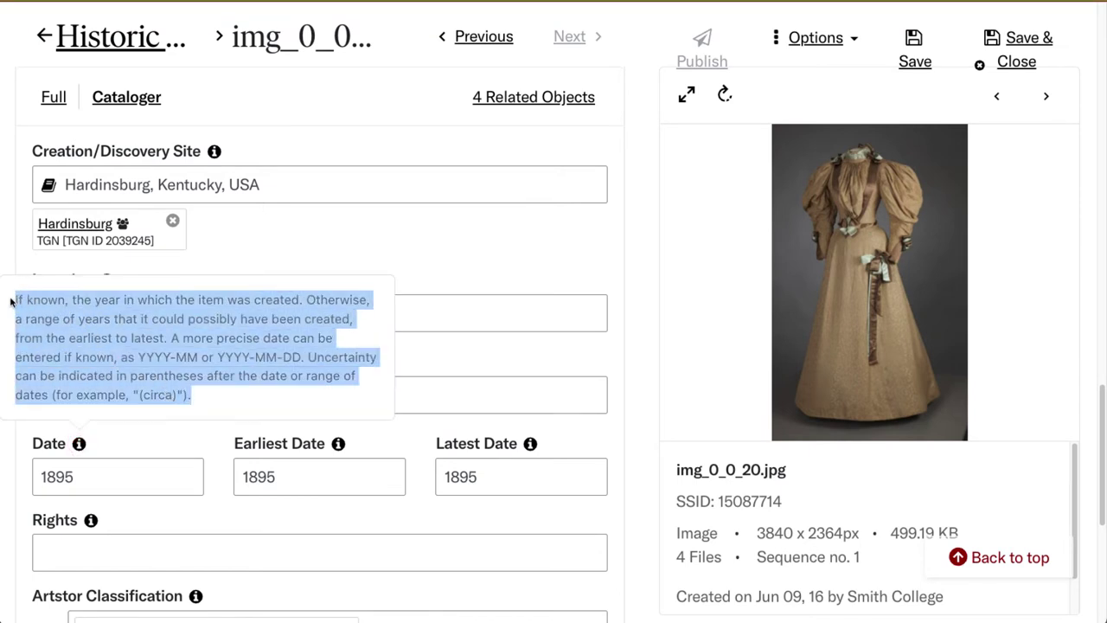
text(fy sleeves; four back princess)
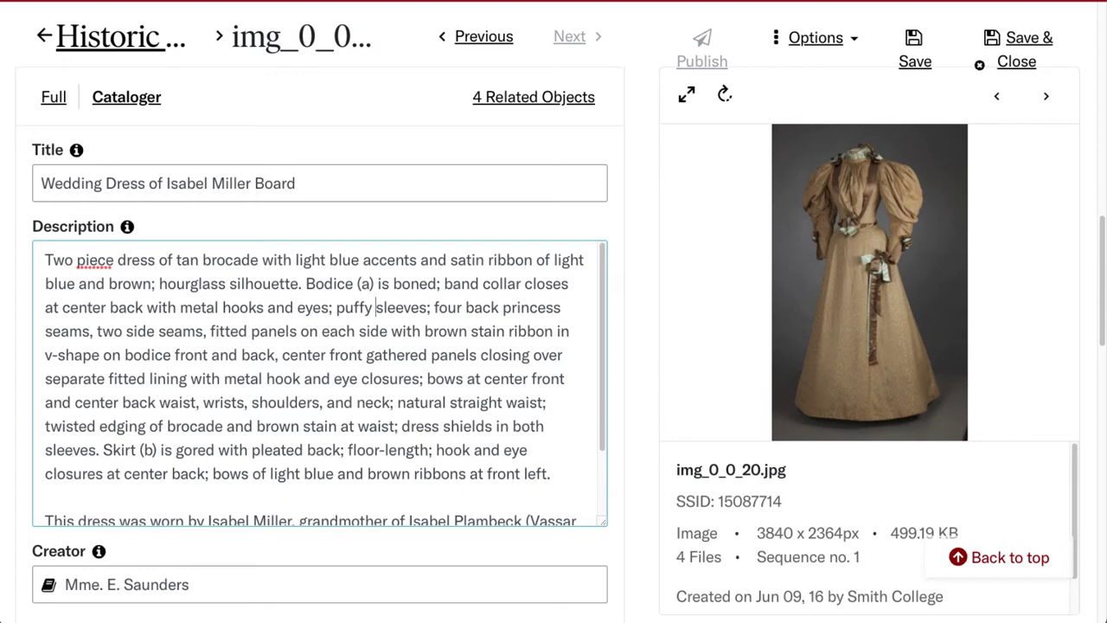
key(BackSpace)
key(BackSpace)
key(BackSpace)
key(BackSpace)
key(BackSpace)
key(BackSpace)
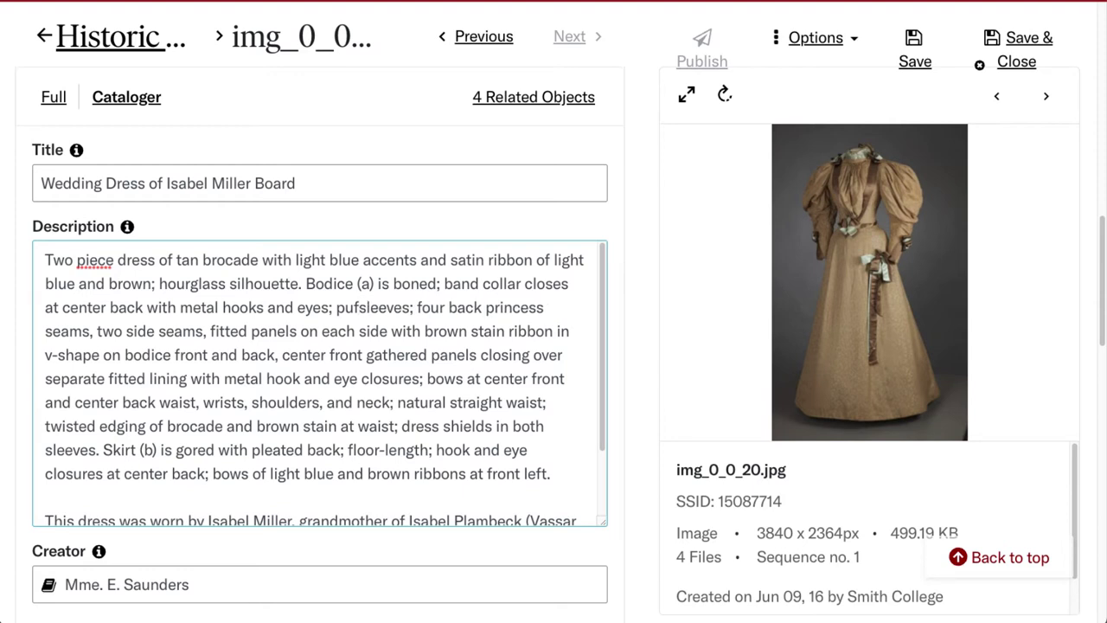
text(gigot)
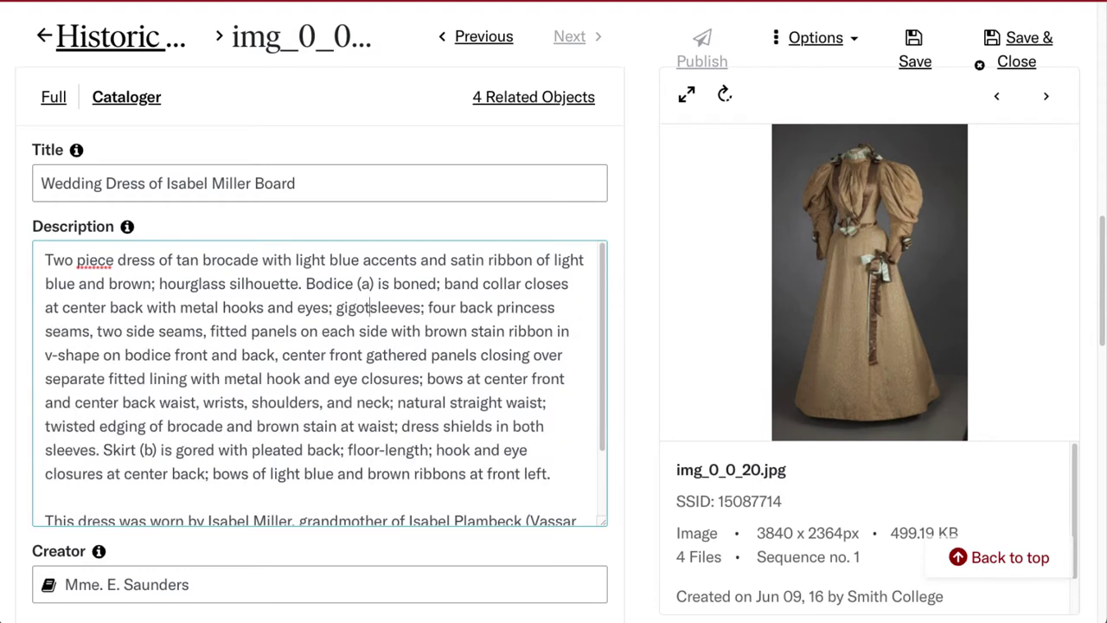
key(BackSpace)
key(BackSpace)
key(BackSpace)
key(BackSpace)
key(BackSpace)
key(BackSpace)
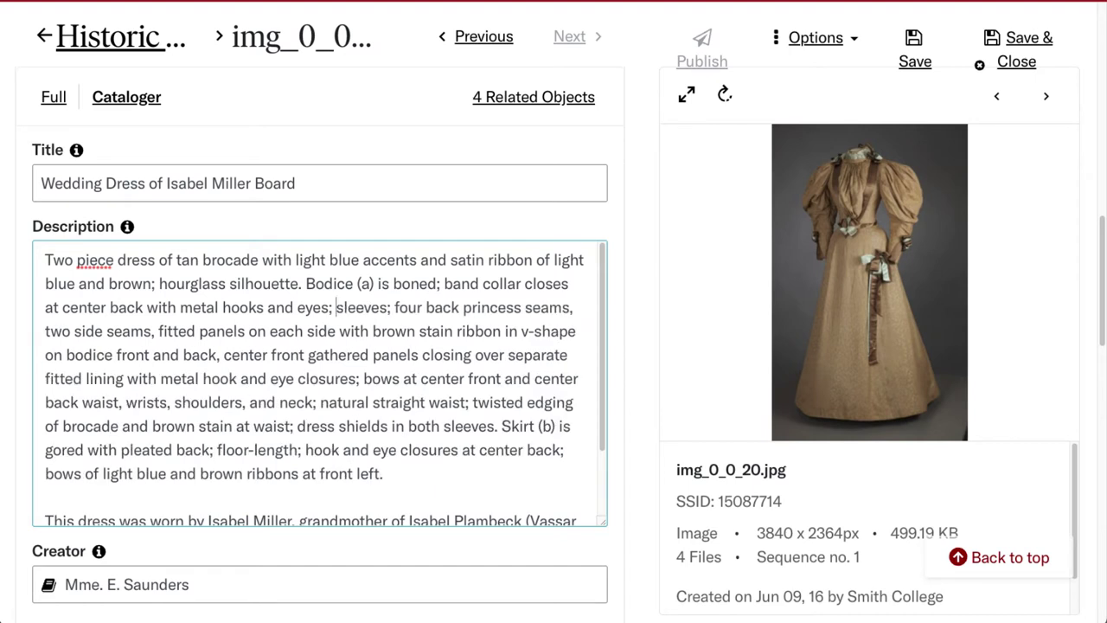
Step: Enter 'leg-of-mutton' before 'sleeves' and advance the slide to the first approach
text(leg o)
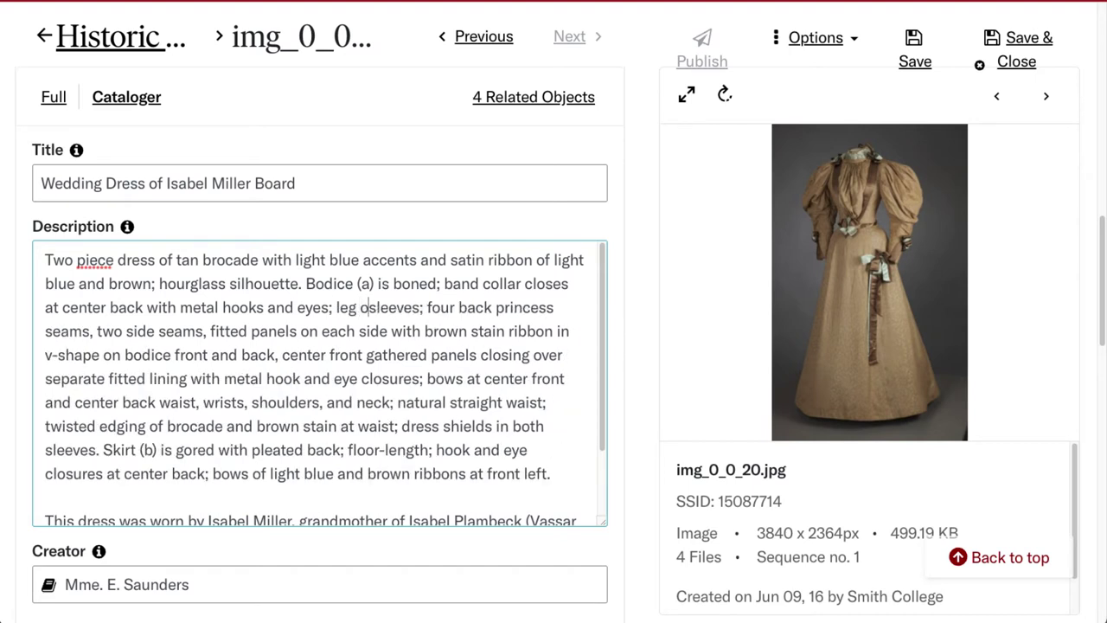
text('mutton)
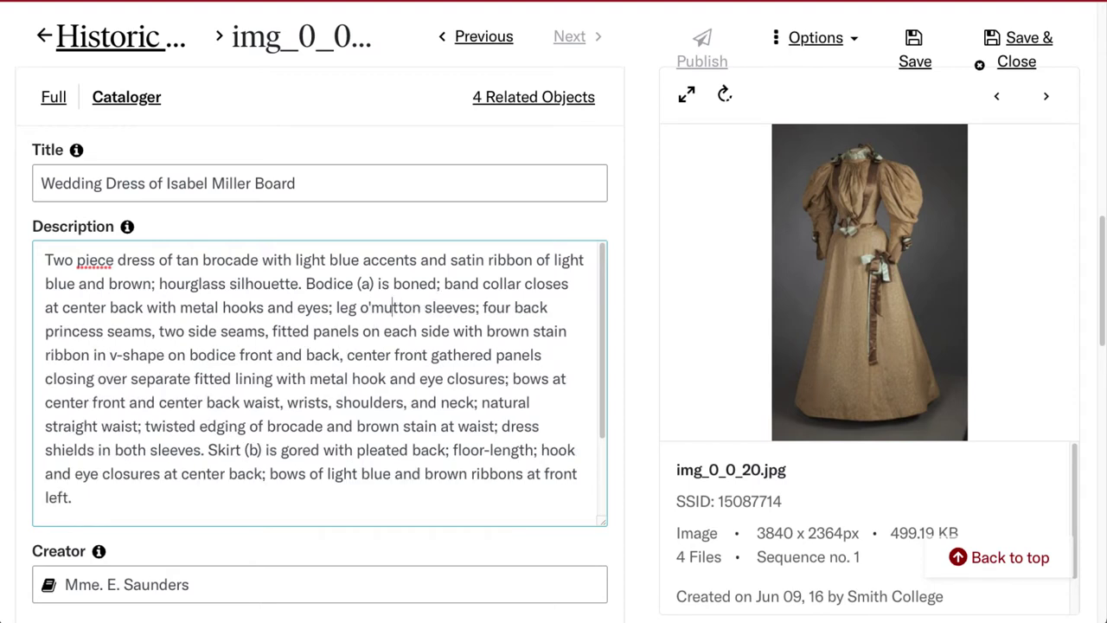
click(371, 307)
key(BackSpace)
key(BackSpace)
key(BackSpace)
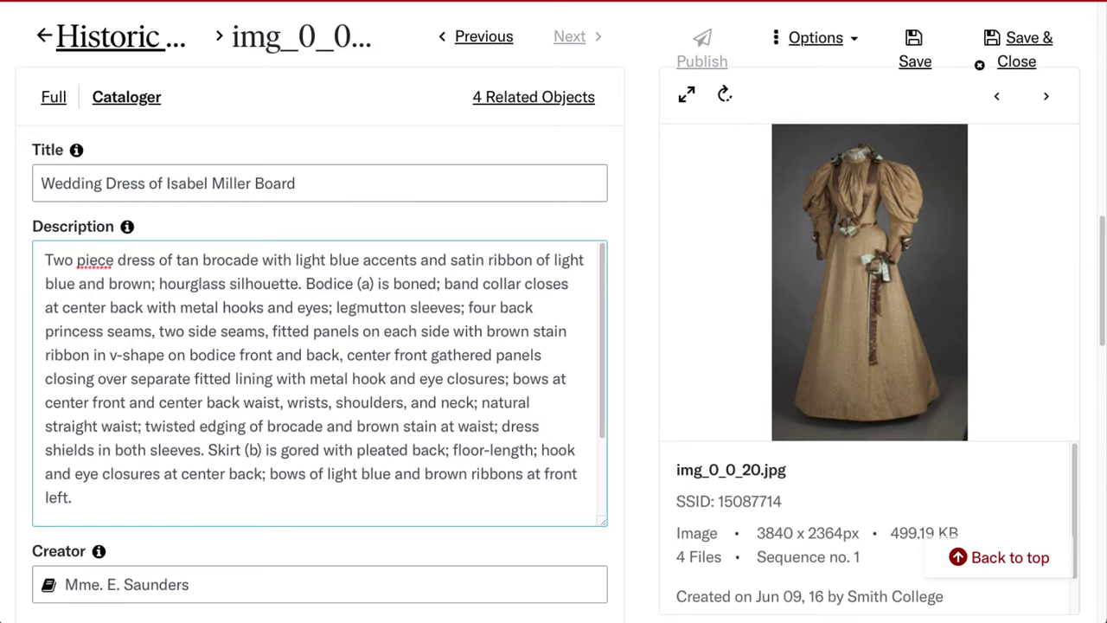
text(-of-)
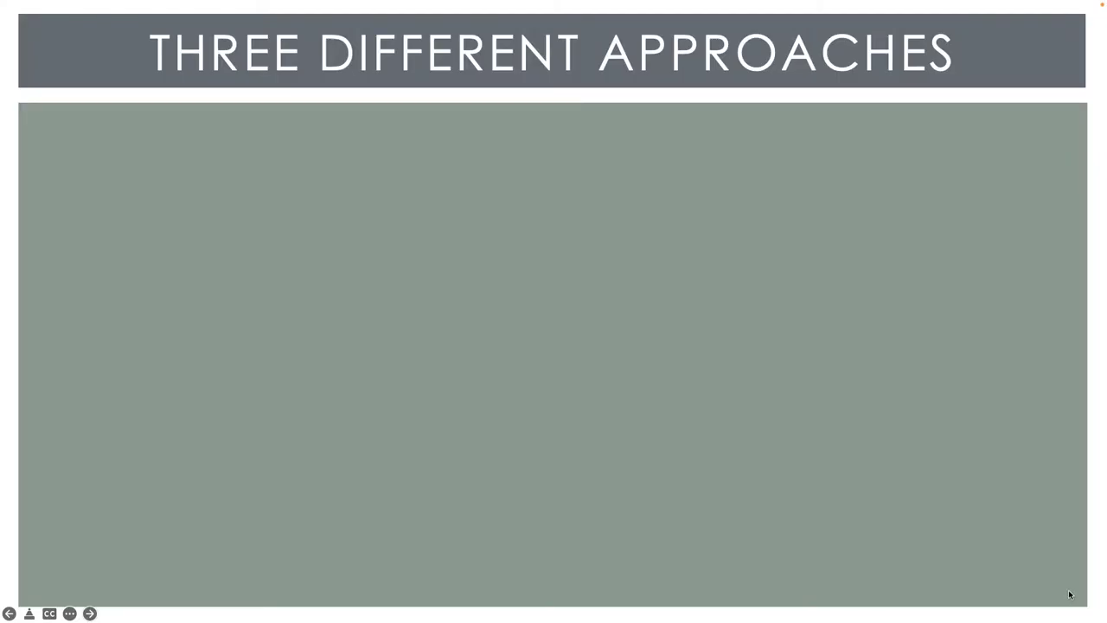
click(1070, 594)
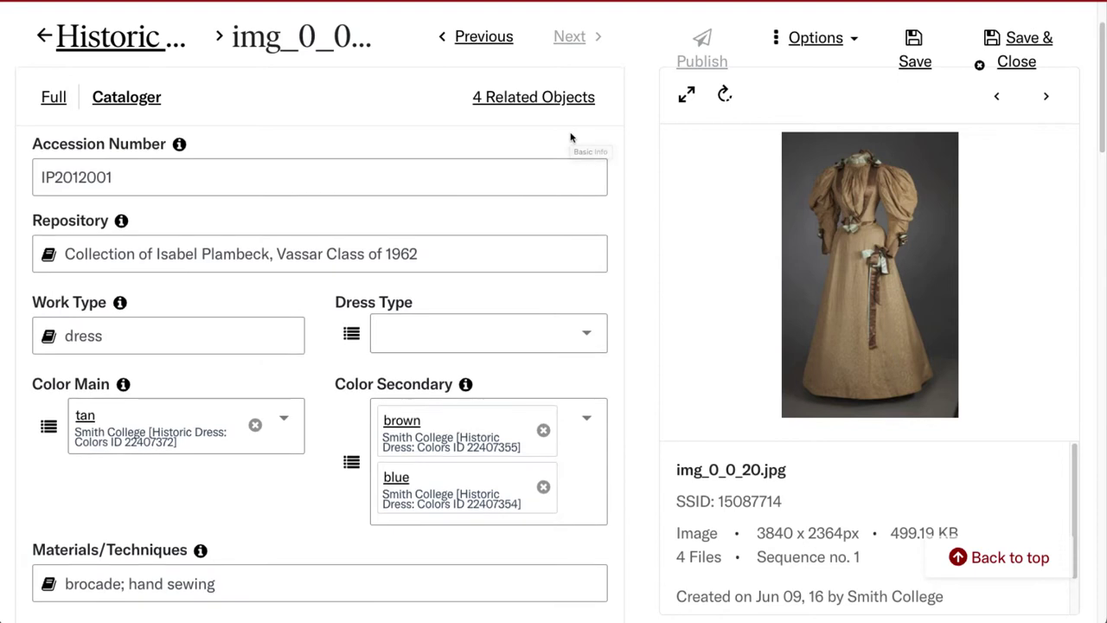
Step: Scroll down the Cataloger form past the Color, Closure, Grain and Collar entries
scroll(571, 139, down, 1)
scroll(571, 132, down, 3)
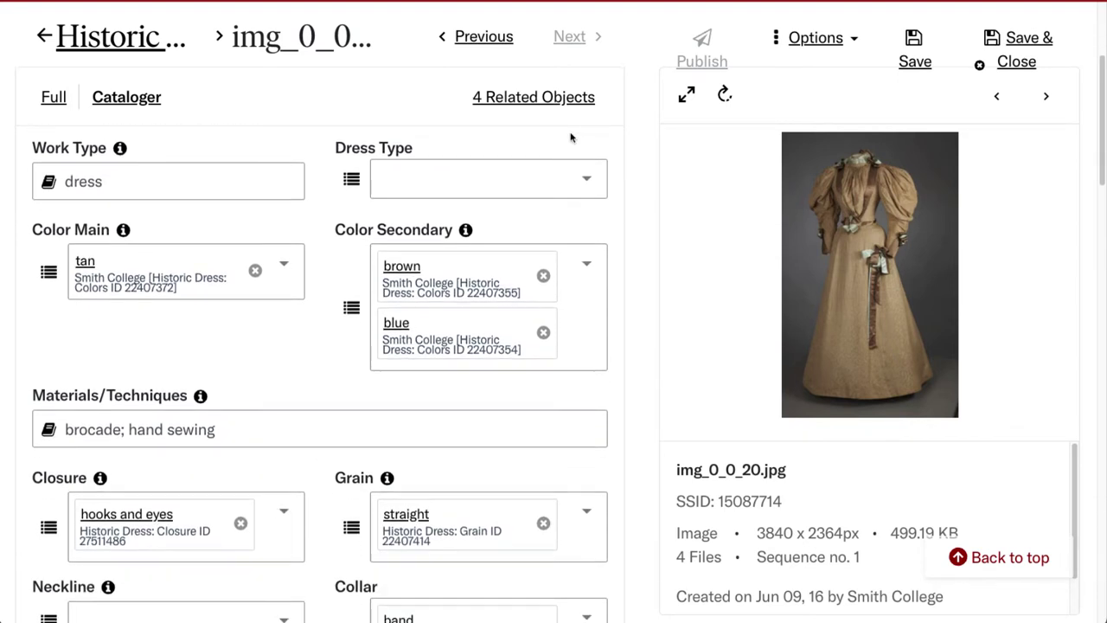
scroll(571, 139, down, 2)
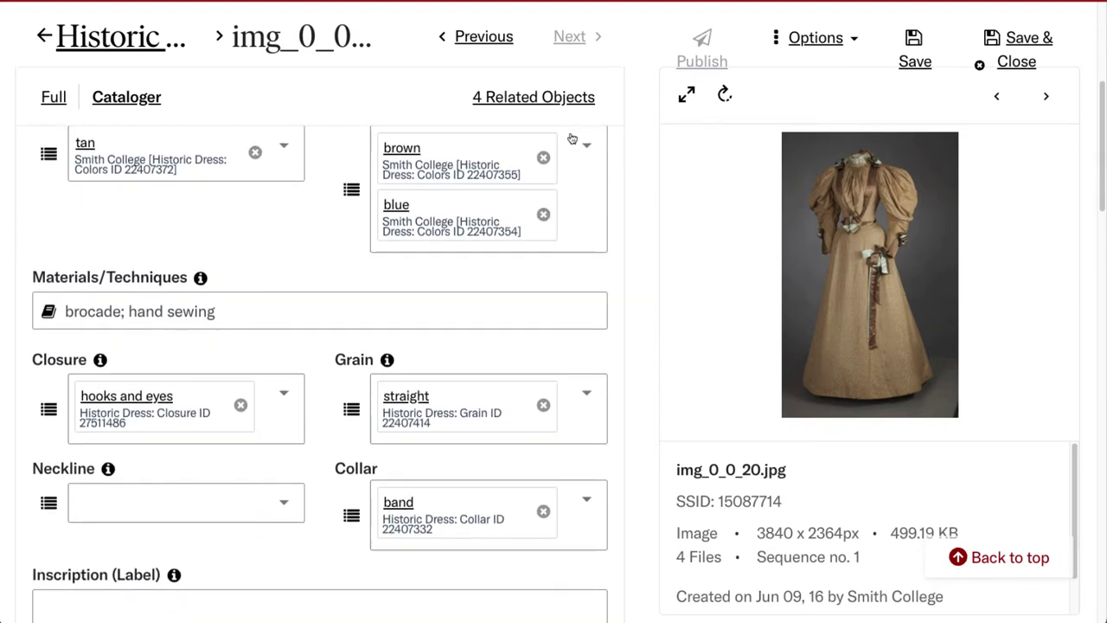
scroll(545, 242, down, 2)
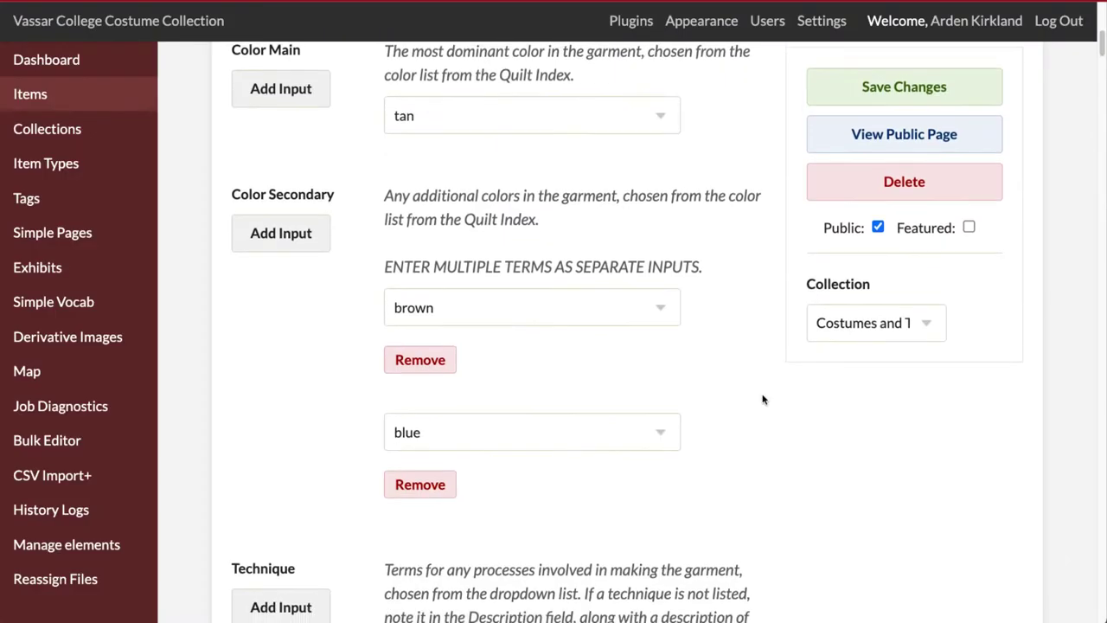
scroll(761, 396, down, 4)
scroll(763, 399, down, 5)
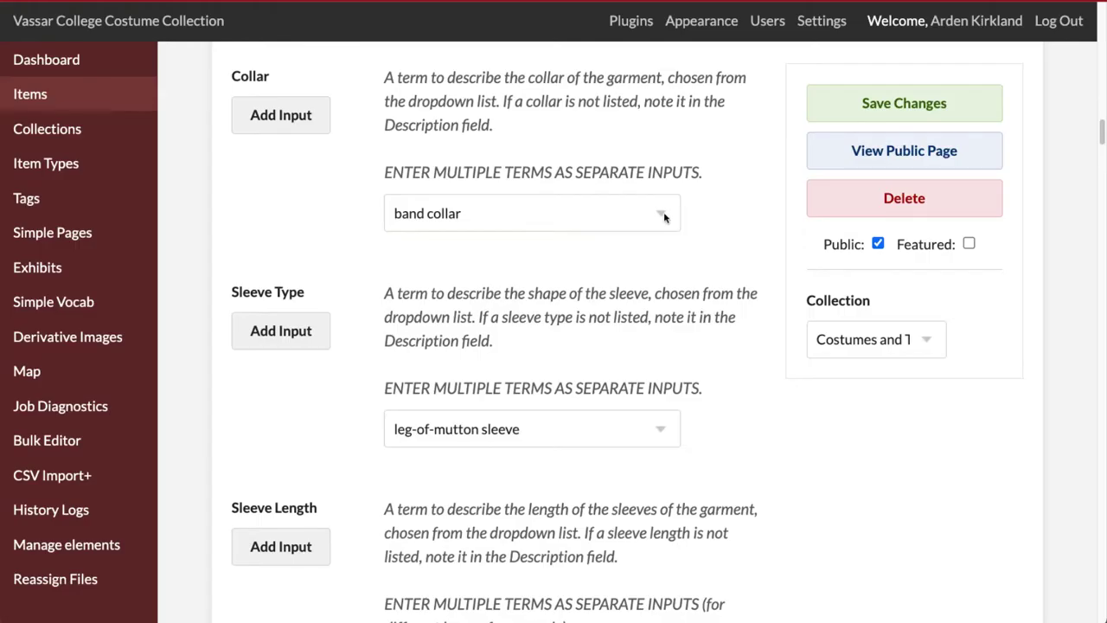
Step: Keep Collar as 'band collar' and show the Sleeve Type terms with leg-of-mutton sleeve
click(663, 216)
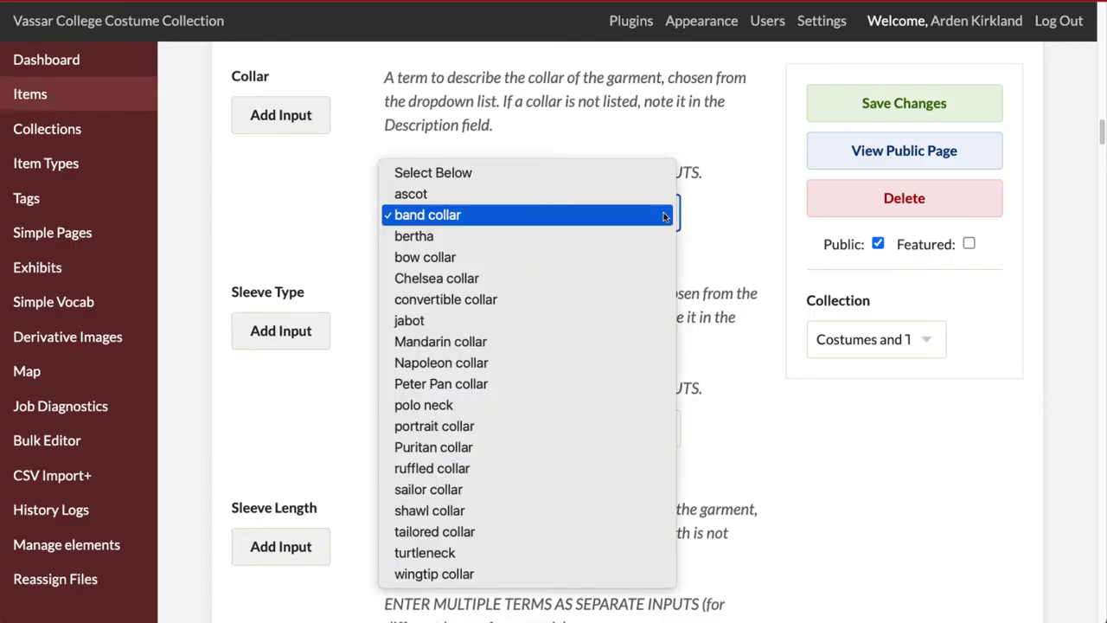
click(707, 215)
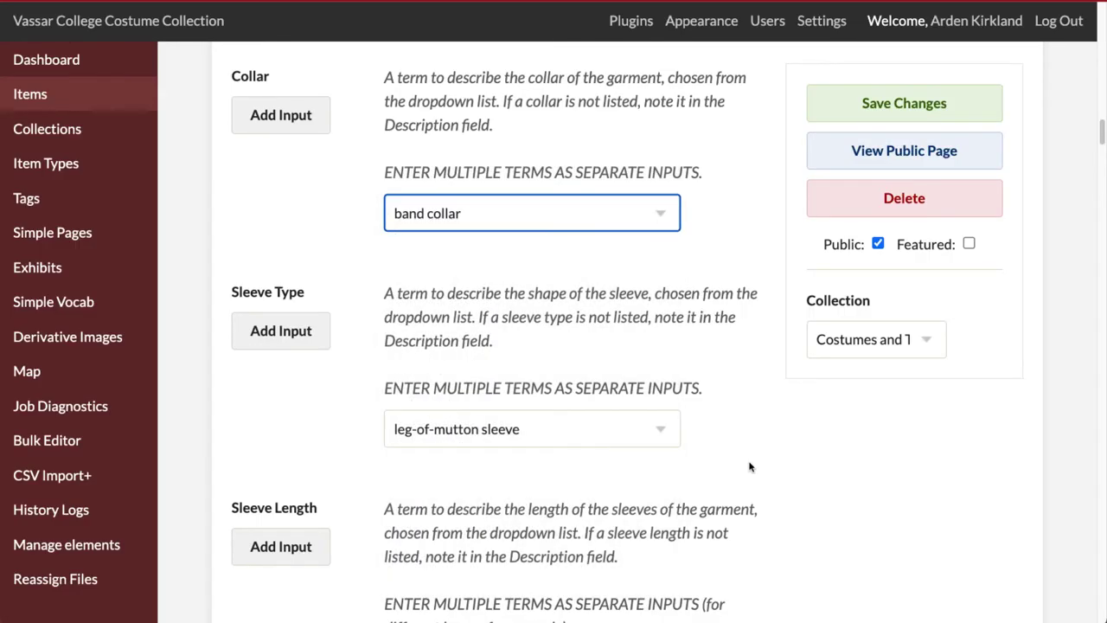
scroll(749, 464, down, 5)
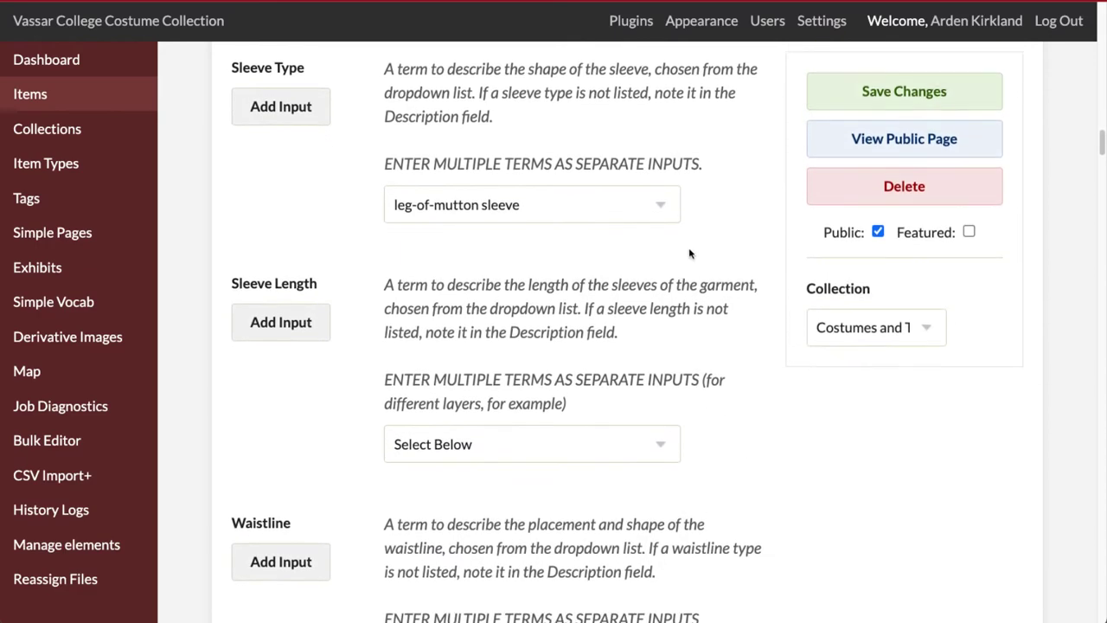
click(663, 211)
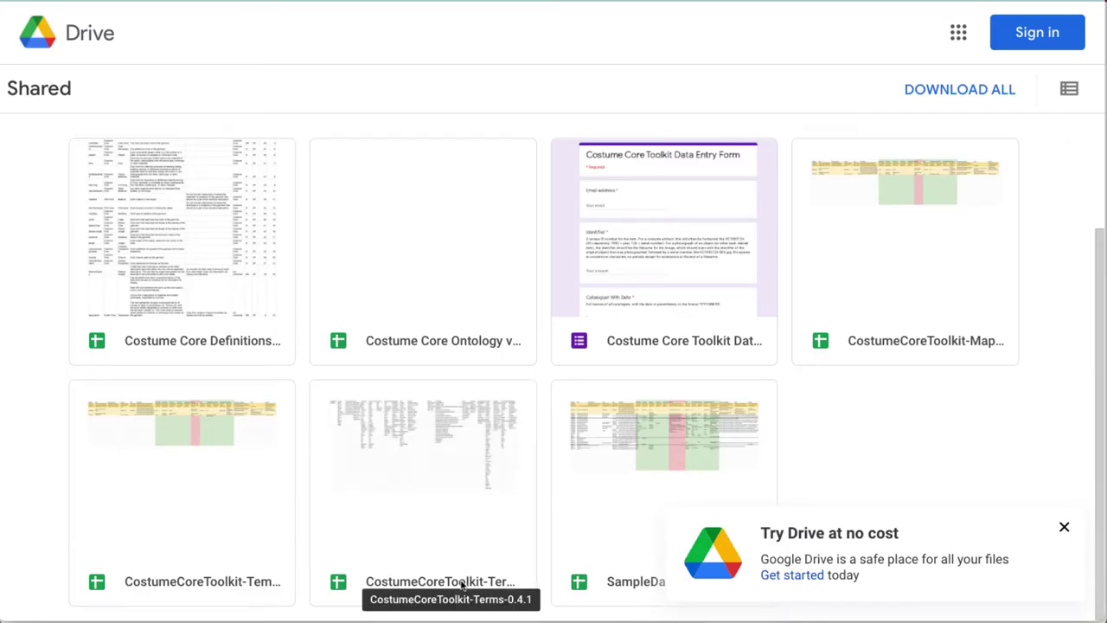
Step: Preview CostumeCoreToolkit-Terms-0.4.1, then open the Costume Core Ontology v0.4.1 spreadsheet
double_click(461, 585)
drag(228, 569, 386, 589)
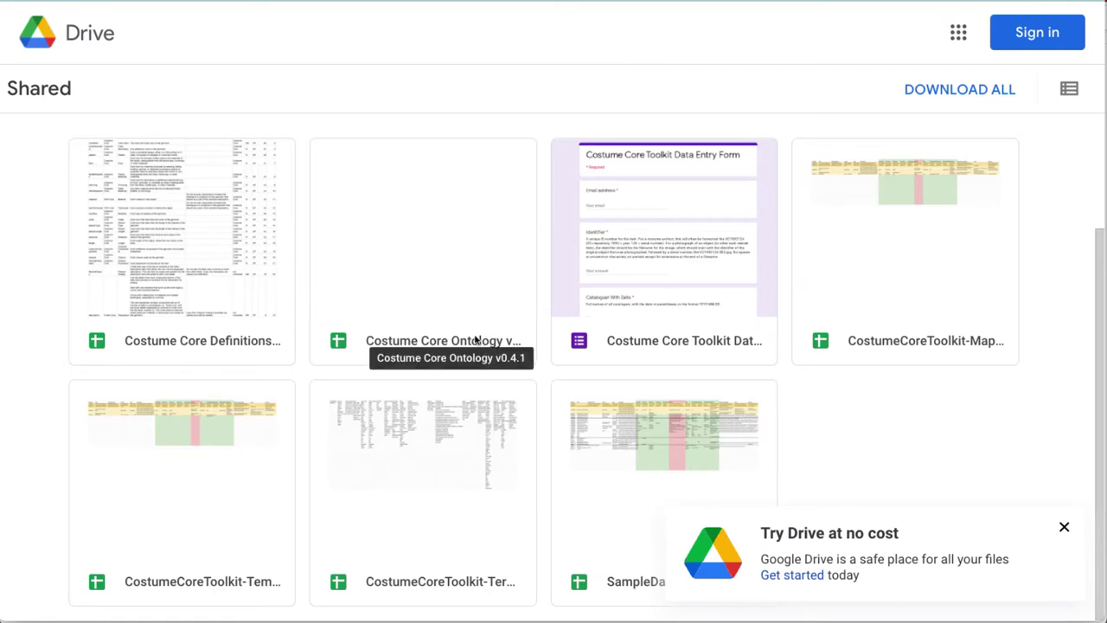
click(438, 271)
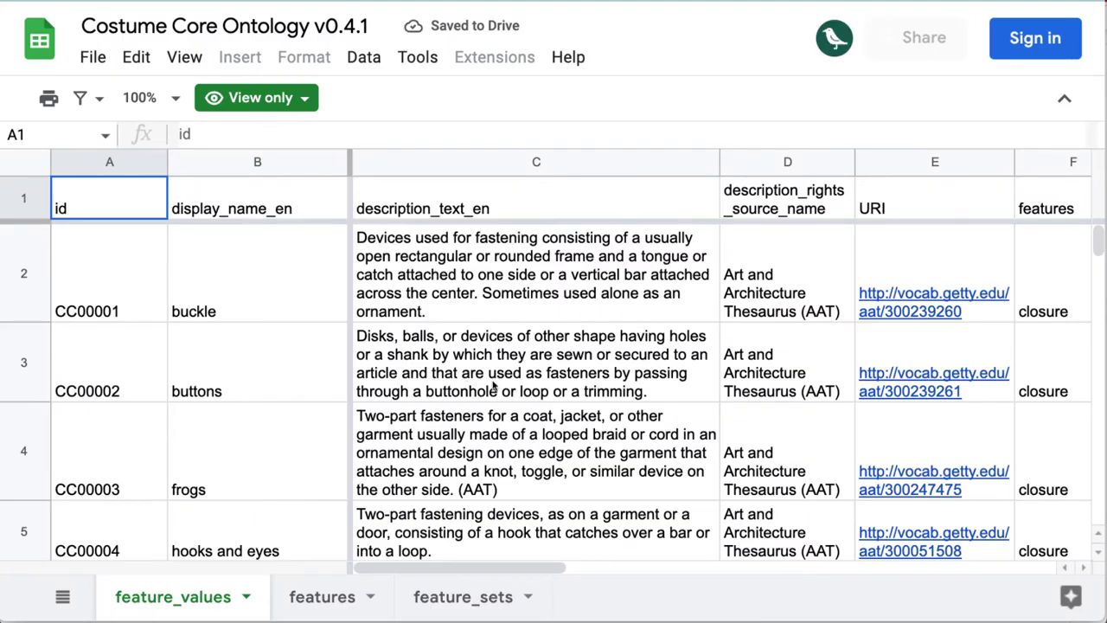
Step: Read buckle's definition and source in C2 and D2, then scroll through closure terms to eyelets
click(526, 317)
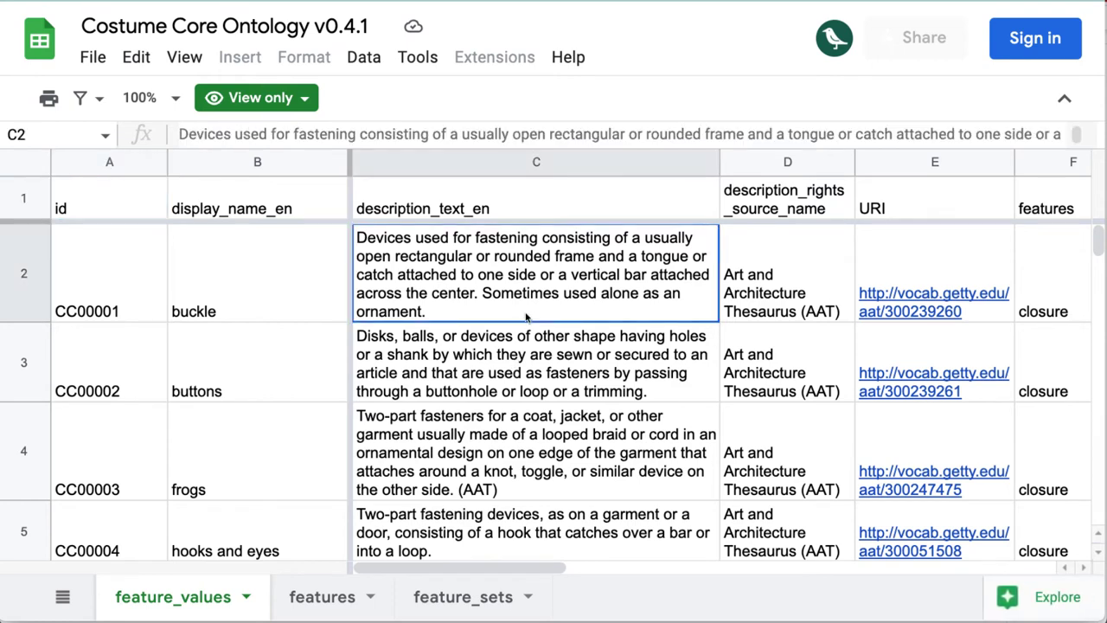
click(769, 315)
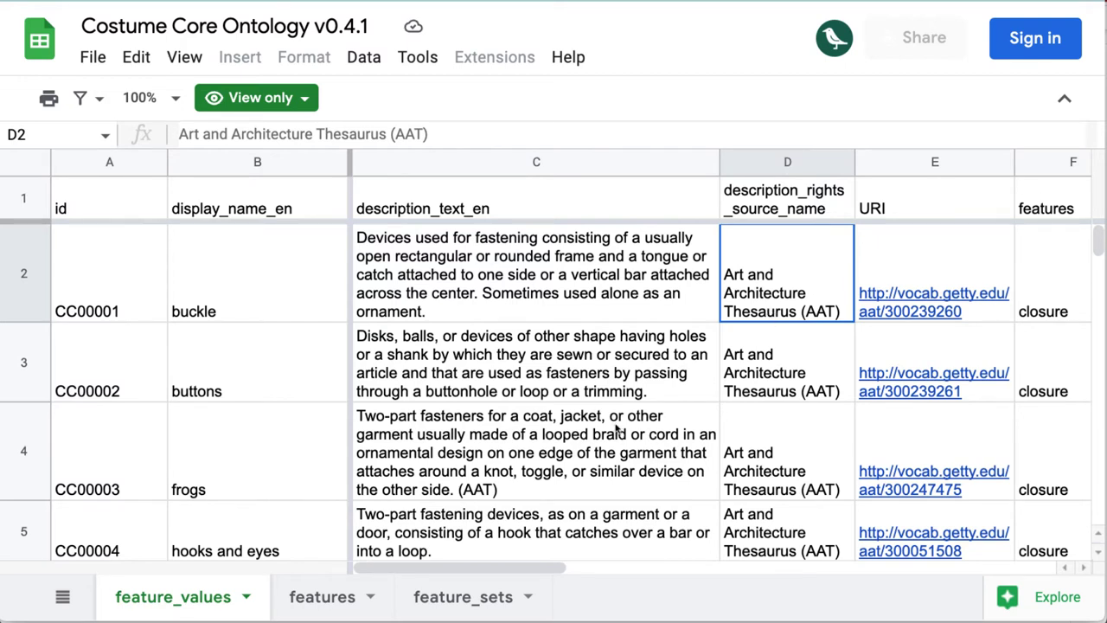
scroll(618, 429, down, 1)
scroll(617, 429, down, 1)
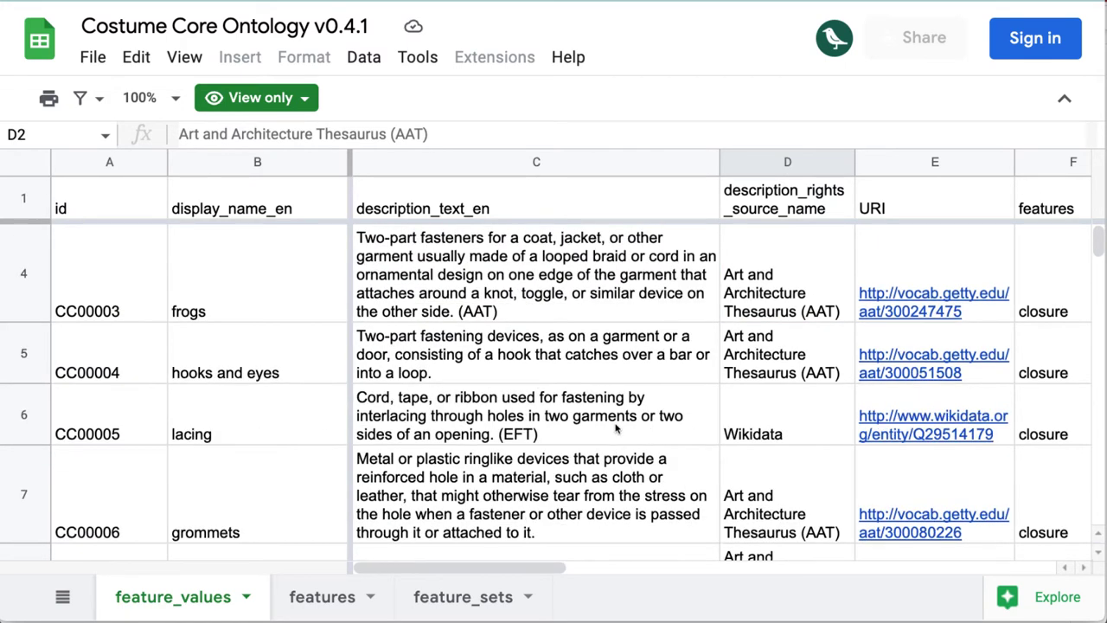
scroll(616, 427, down, 2)
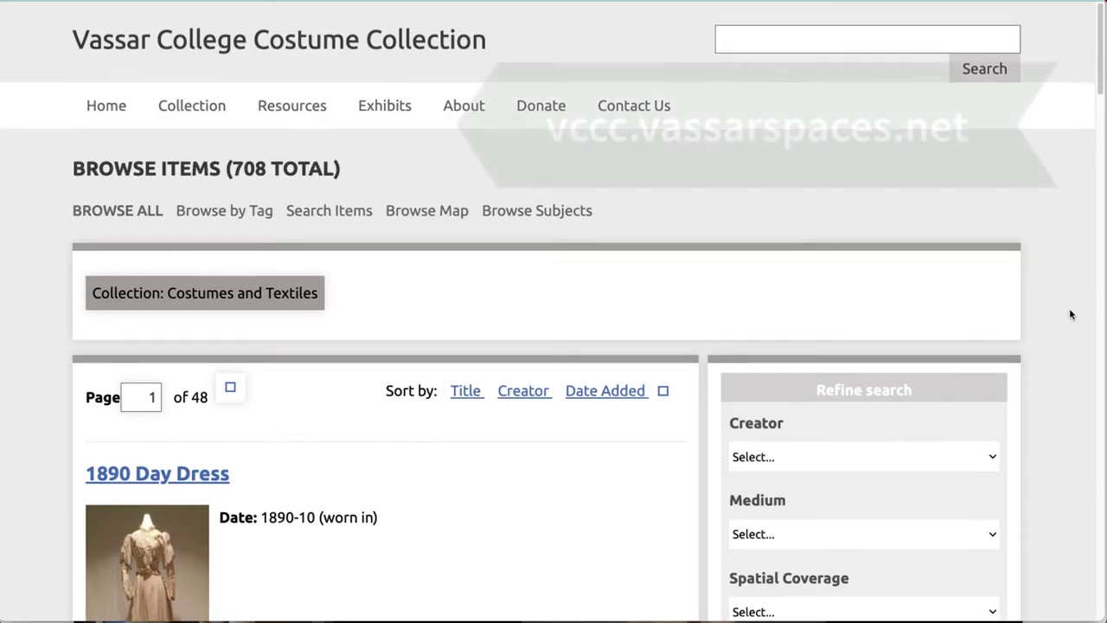
scroll(1069, 314, down, 5)
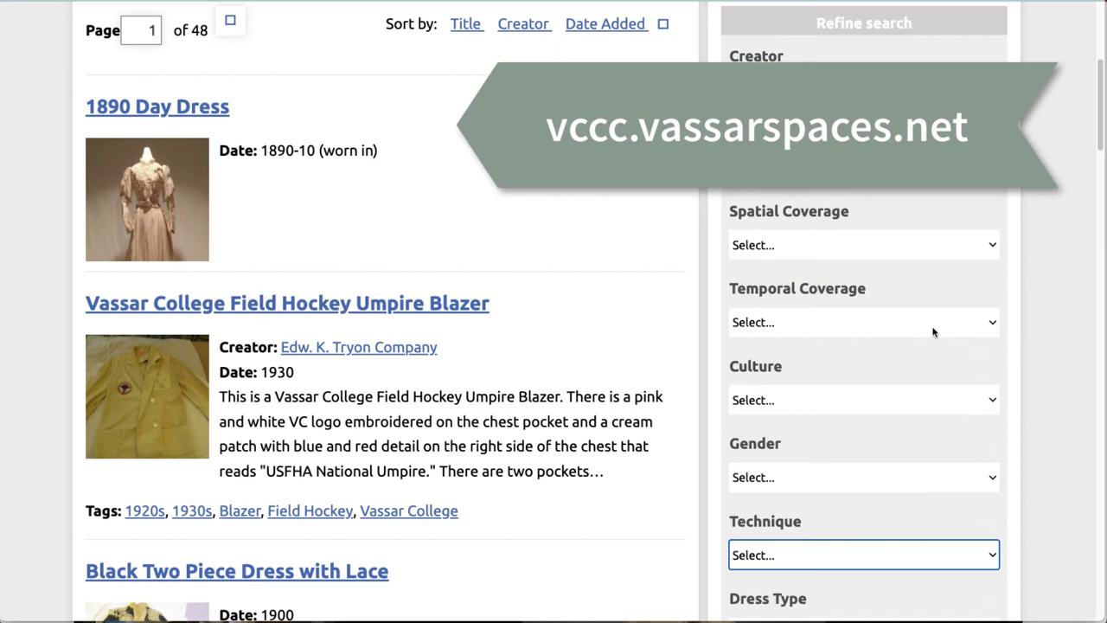
Step: Look through the Temporal Coverage and Technique filter options, leaving both unset
click(932, 332)
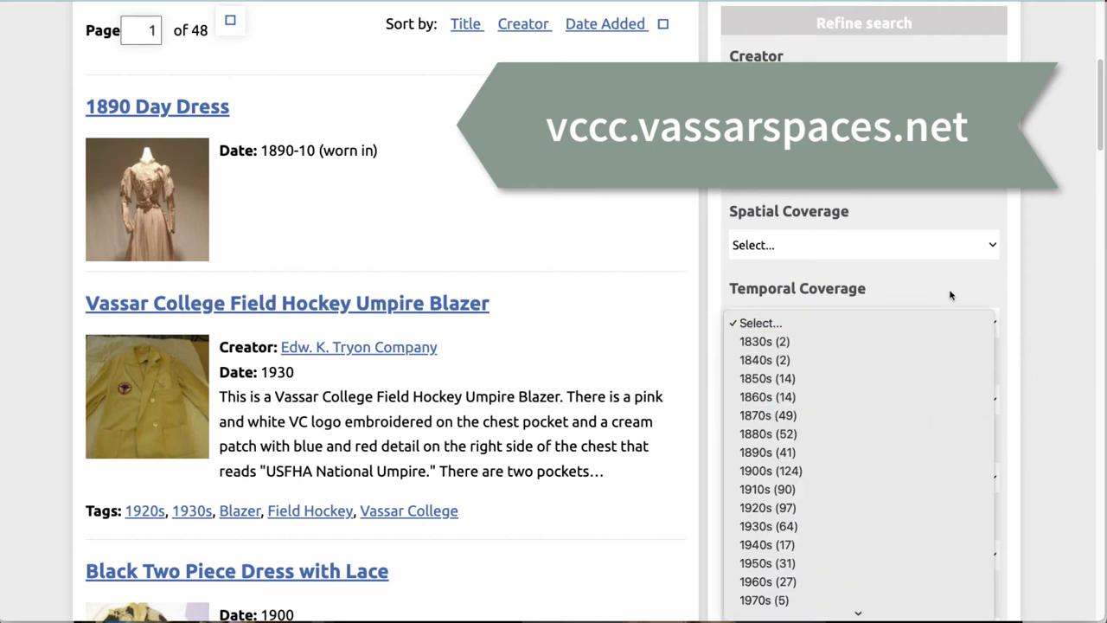
click(977, 321)
scroll(979, 307, down, 5)
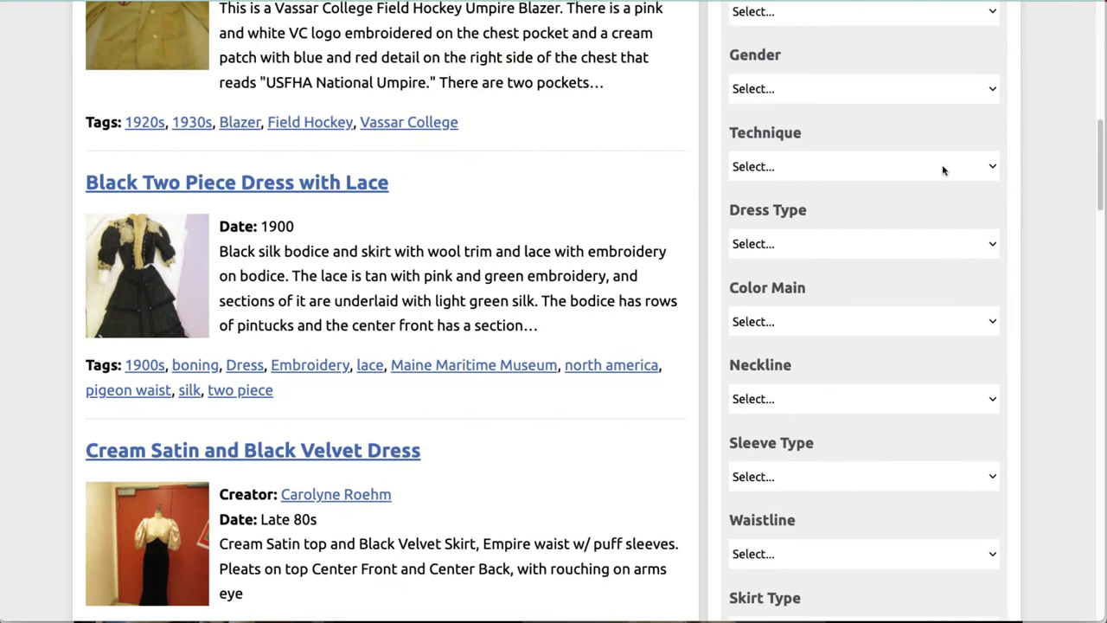
click(942, 170)
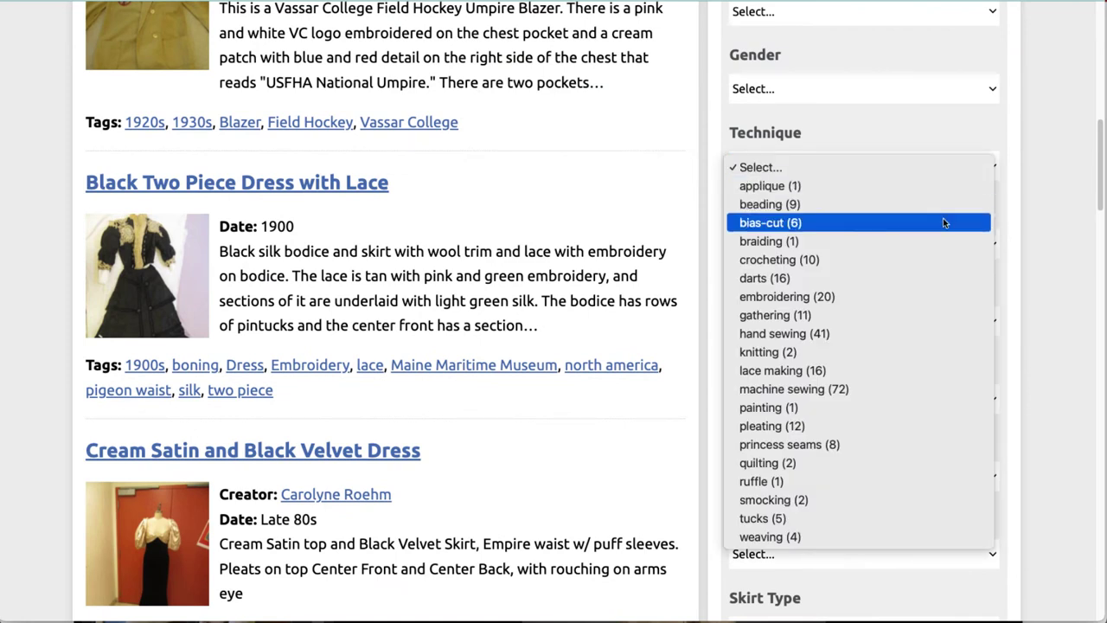
click(946, 141)
Step: Check the Sleeve Type filter options, advance the slide, and open CostumeCoreToolkit-Template-0.4.1
scroll(947, 141, down, 2)
scroll(946, 141, down, 3)
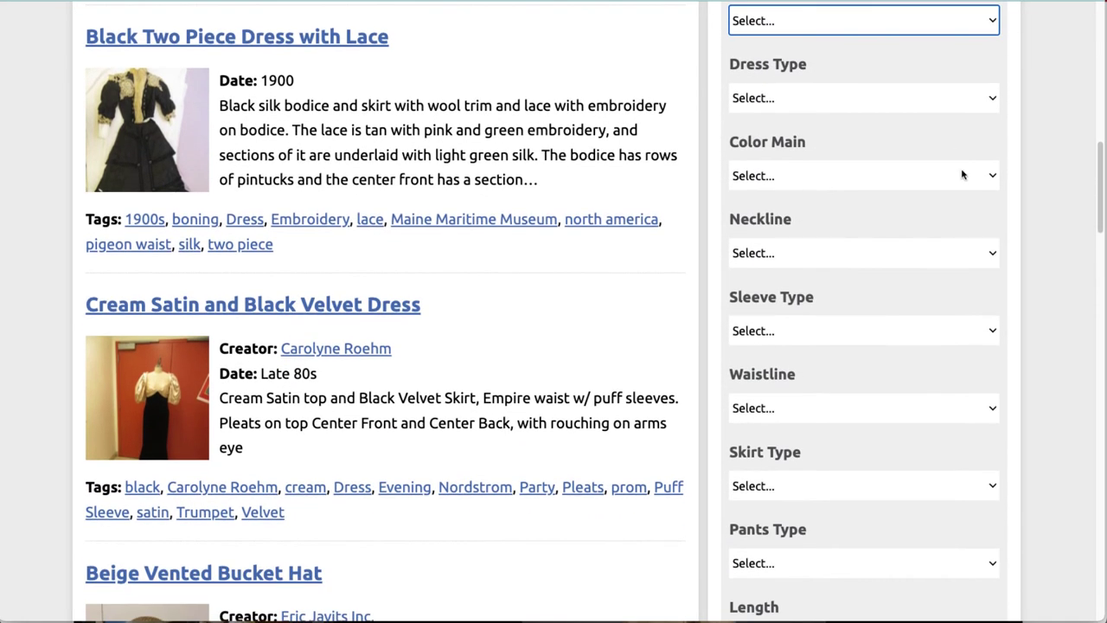
scroll(963, 176, down, 2)
click(943, 265)
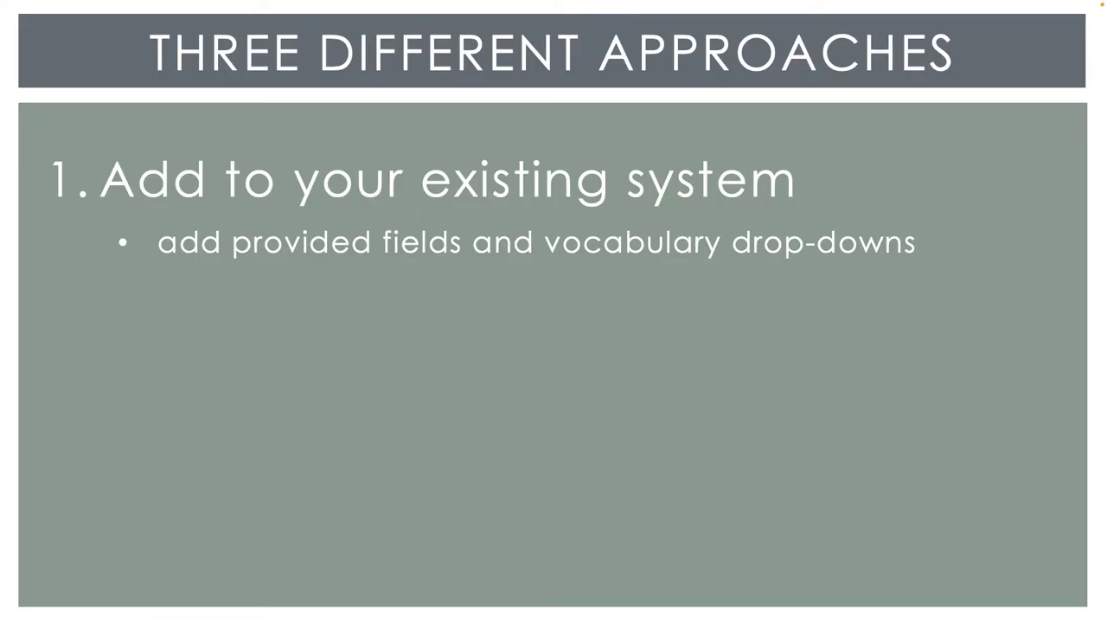
key(Right)
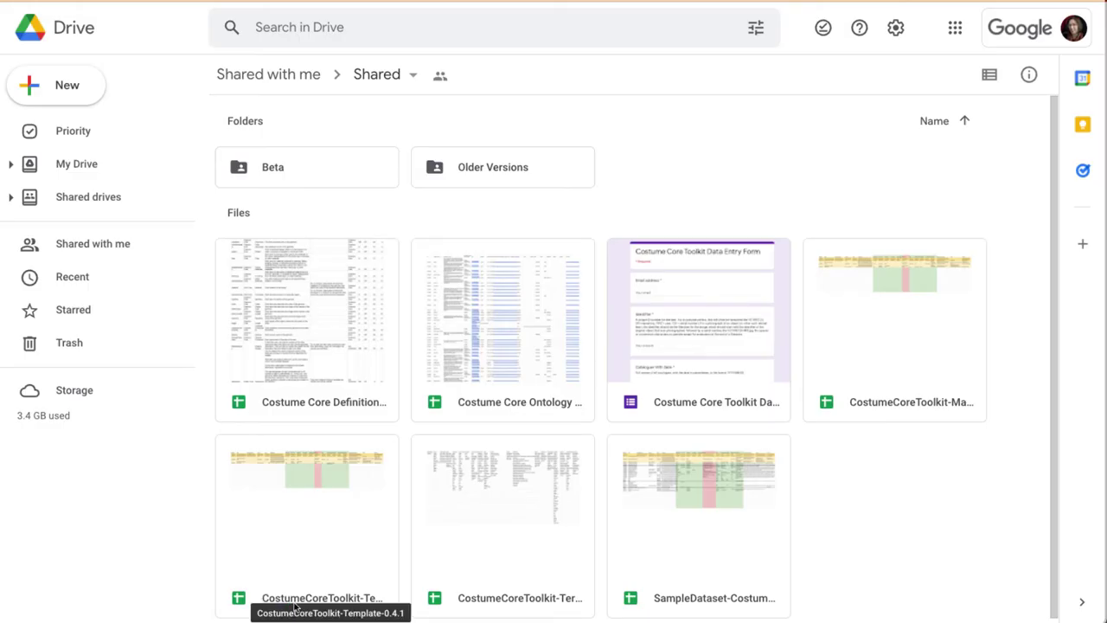
double_click(295, 606)
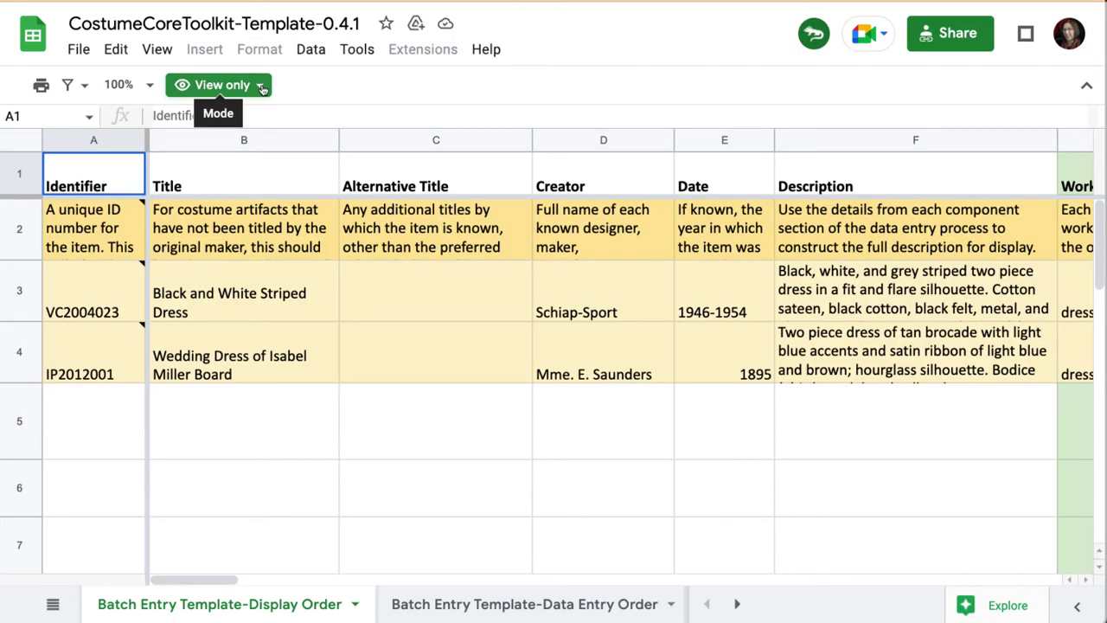
Step: Make a personal copy of the template and enter AA12345 with the cataloguer's name
click(79, 50)
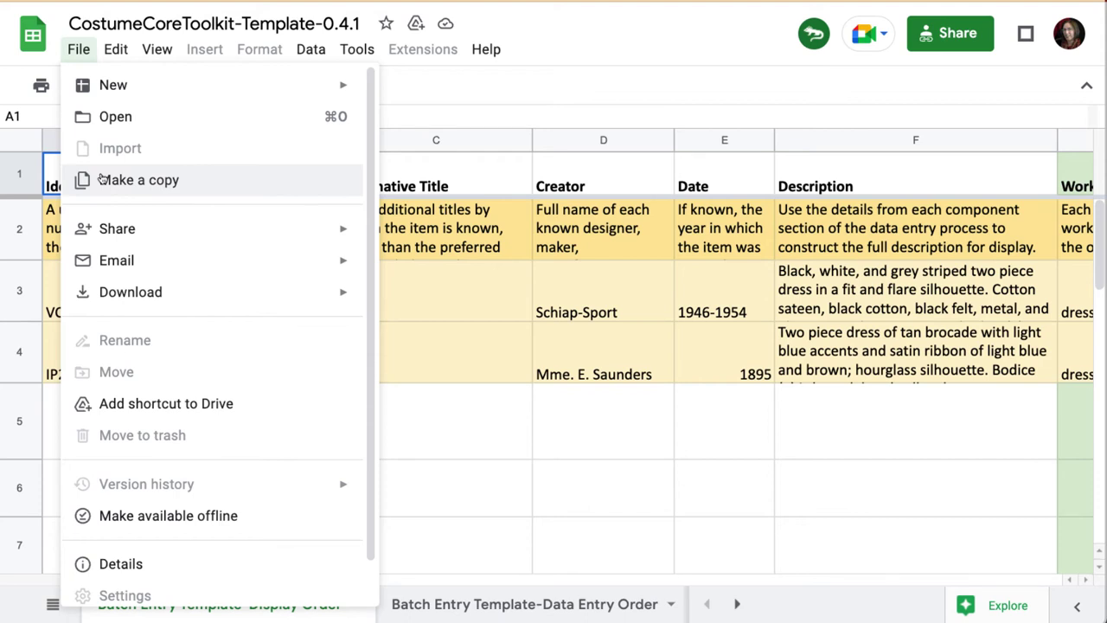
click(101, 180)
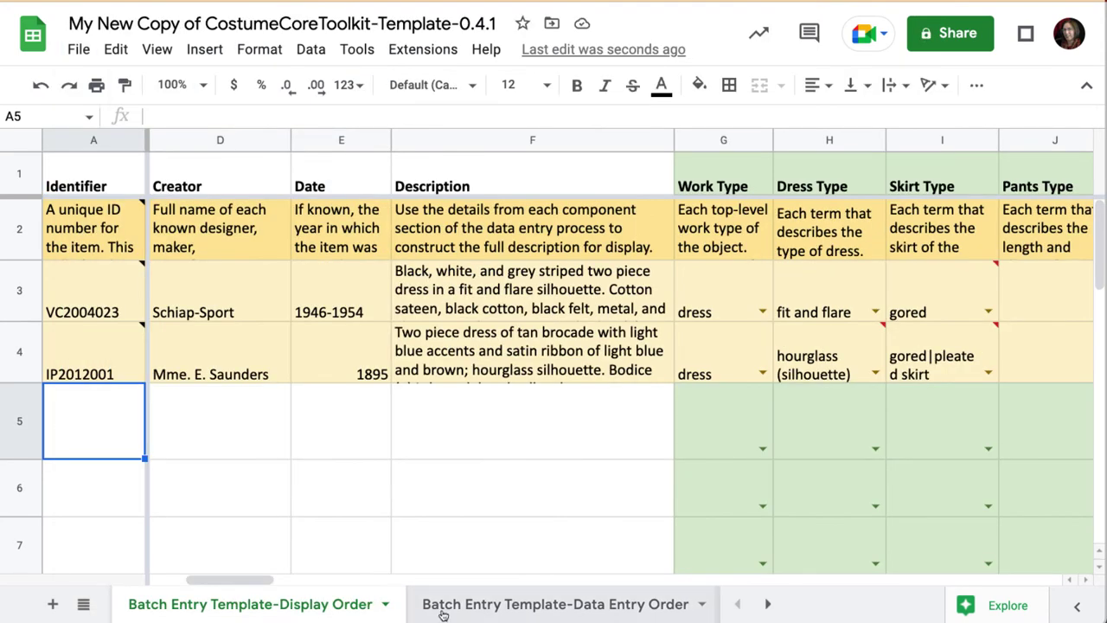
click(467, 608)
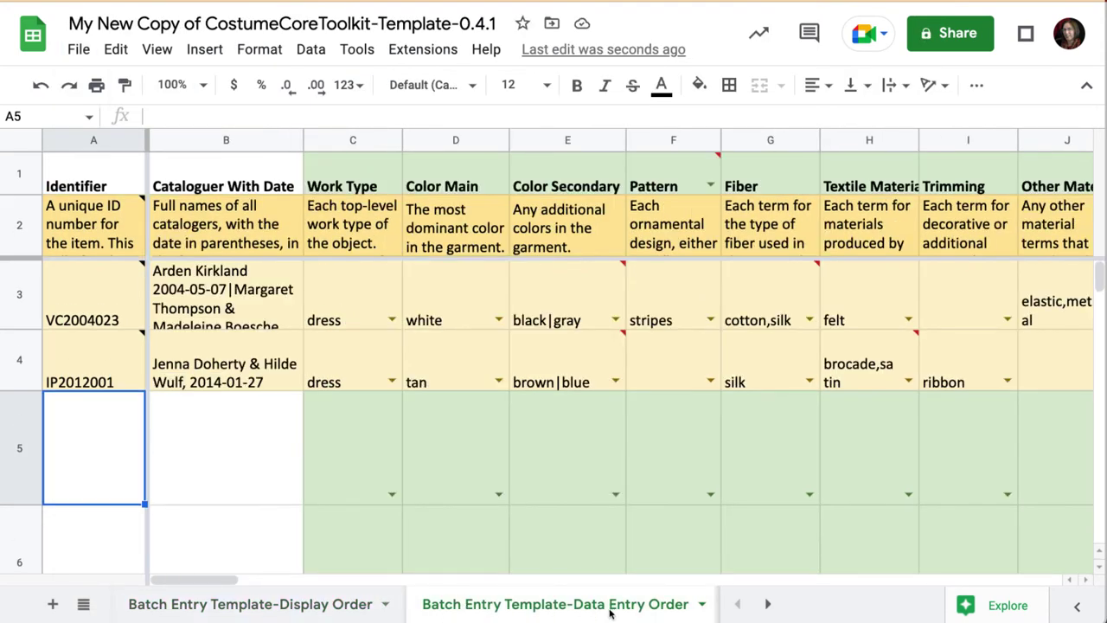
text(AA12345)
key(Tab)
text(Arden Kirkland (2022-0)
key(Tab)
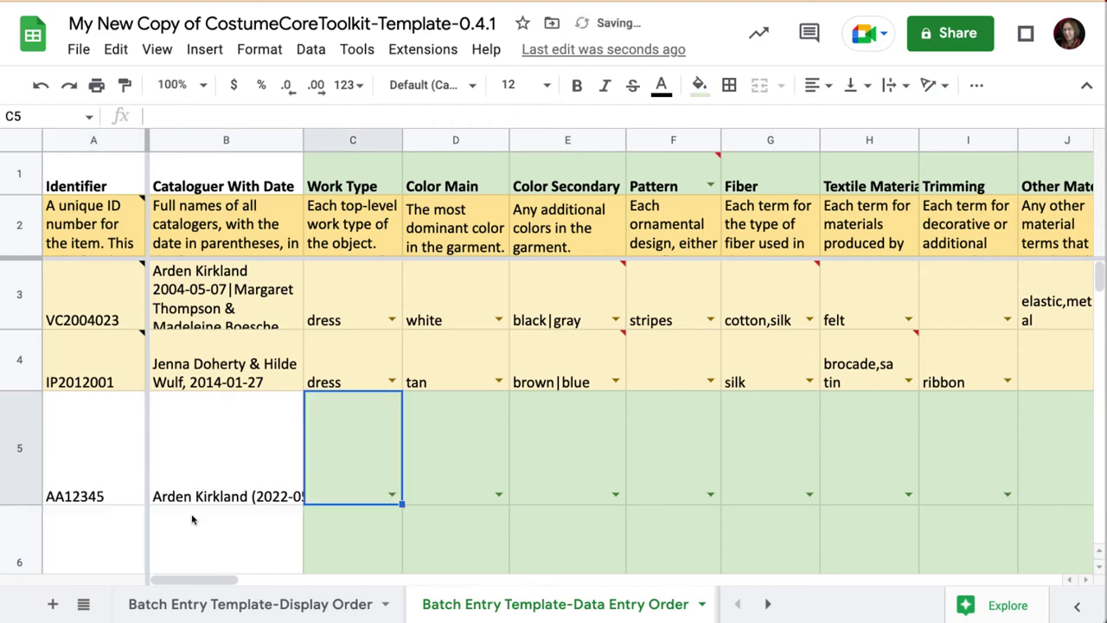
scroll(392, 366, down, 3)
Step: Set row 5's Work Type to dress and Color Main to red
click(392, 366)
click(348, 492)
click(498, 364)
scroll(450, 493, down, 3)
scroll(448, 494, down, 3)
click(424, 586)
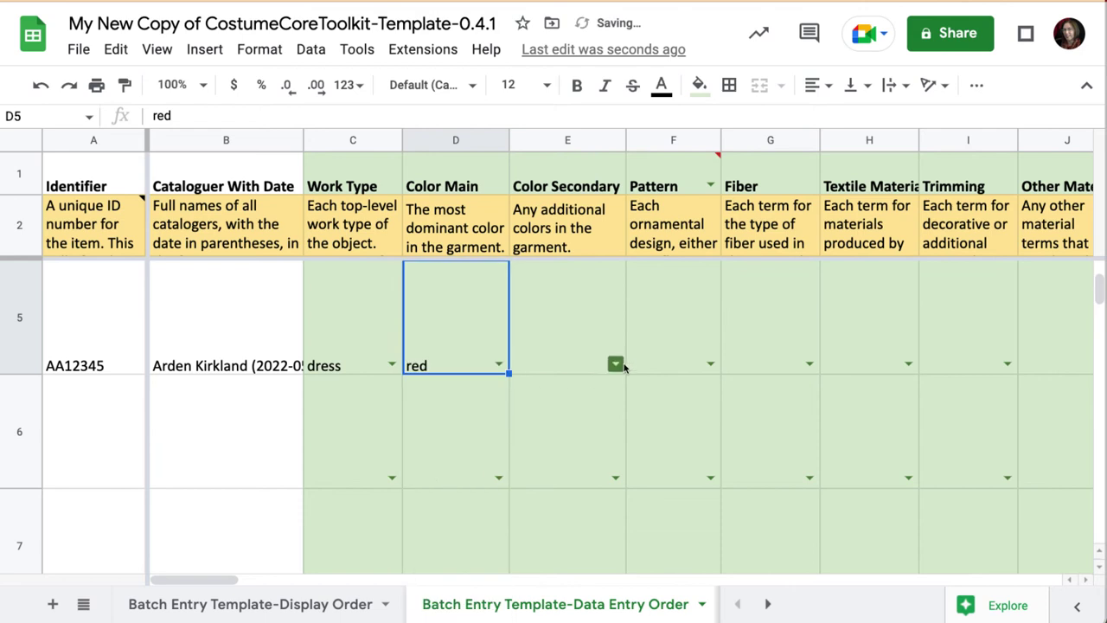
Step: Choose geometric as row 5's Pattern, then open the blank data-entry template in Airtable
click(710, 365)
scroll(685, 456, down, 1)
scroll(684, 454, down, 1)
click(670, 527)
click(809, 365)
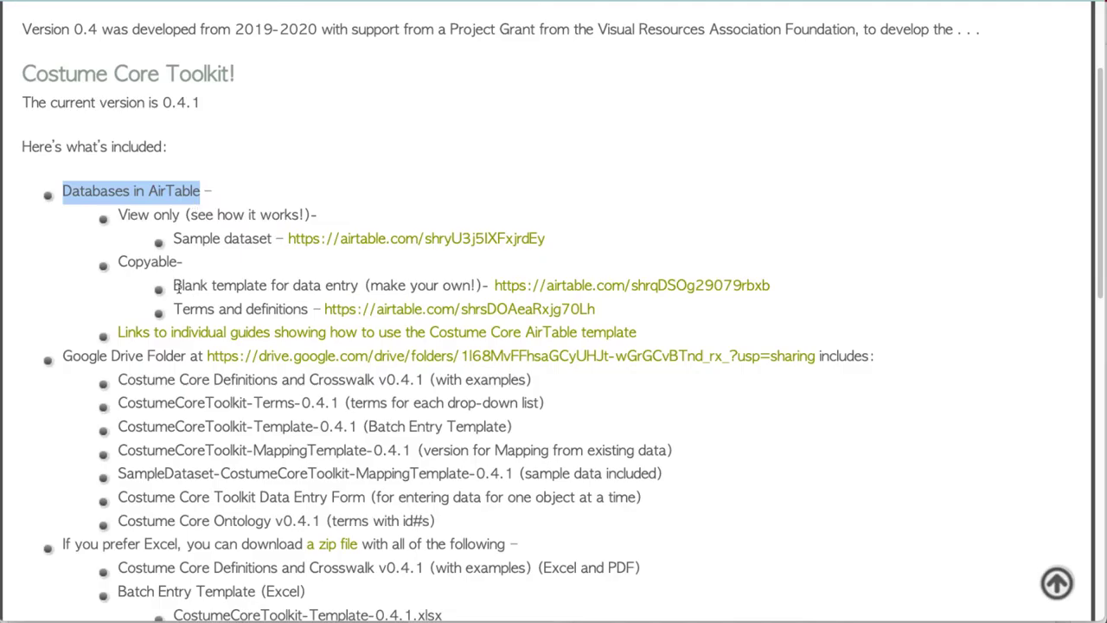
drag(176, 288, 430, 288)
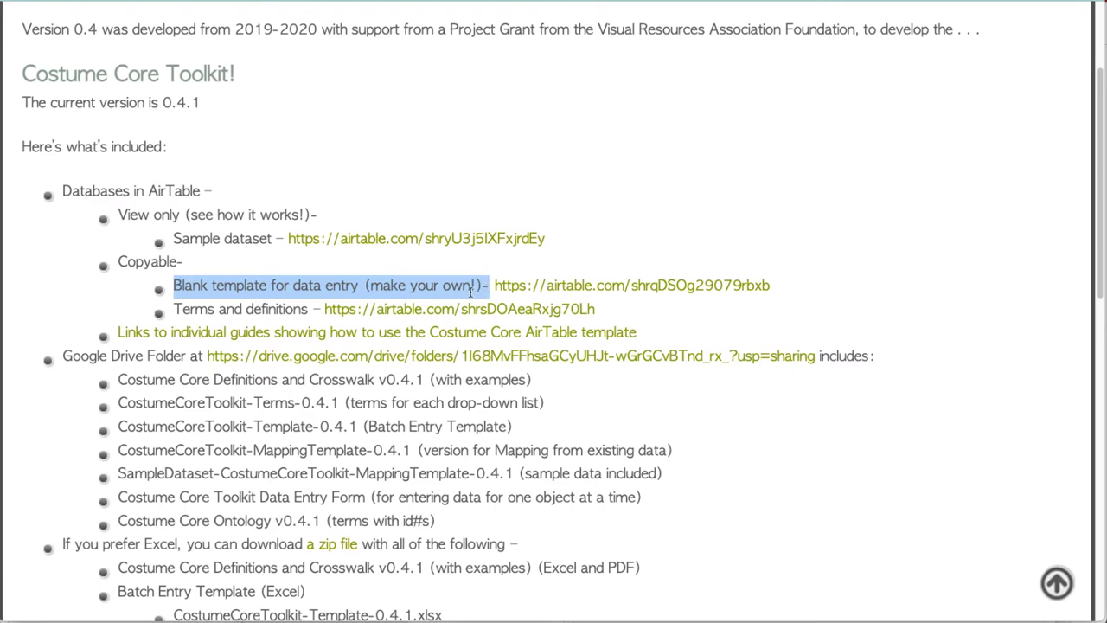
click(647, 290)
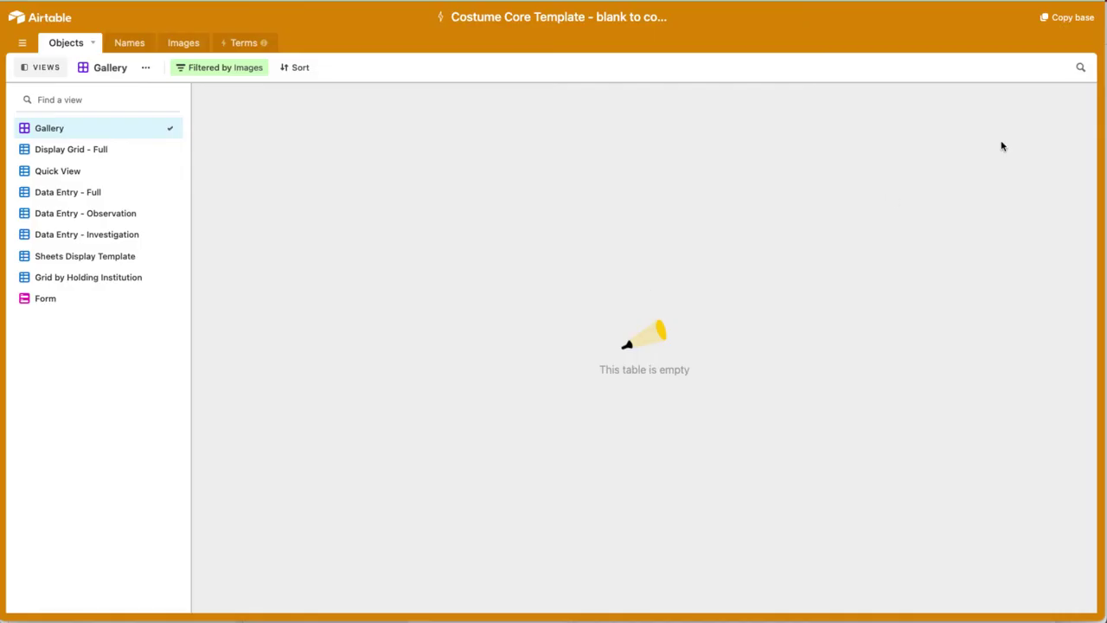
Step: Copy the base as 'Costume Core Template - My New Copy' and enlarge the page
click(1066, 22)
drag(537, 32, 643, 32)
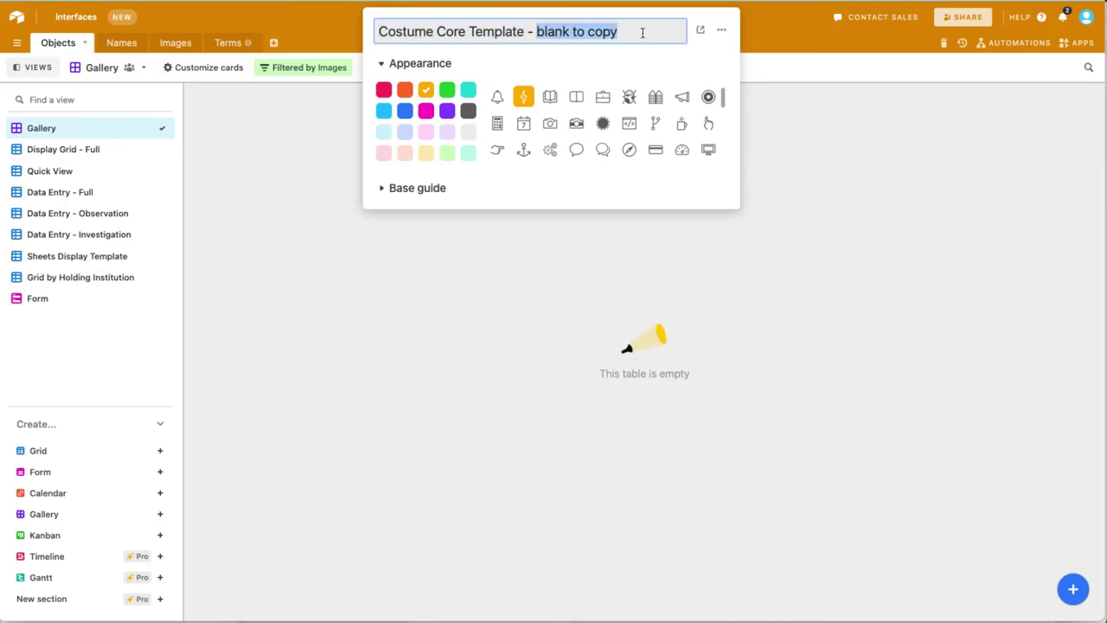
key(Return)
key(ctrl+plus)
key(ctrl+plus)
key(ctrl+plus)
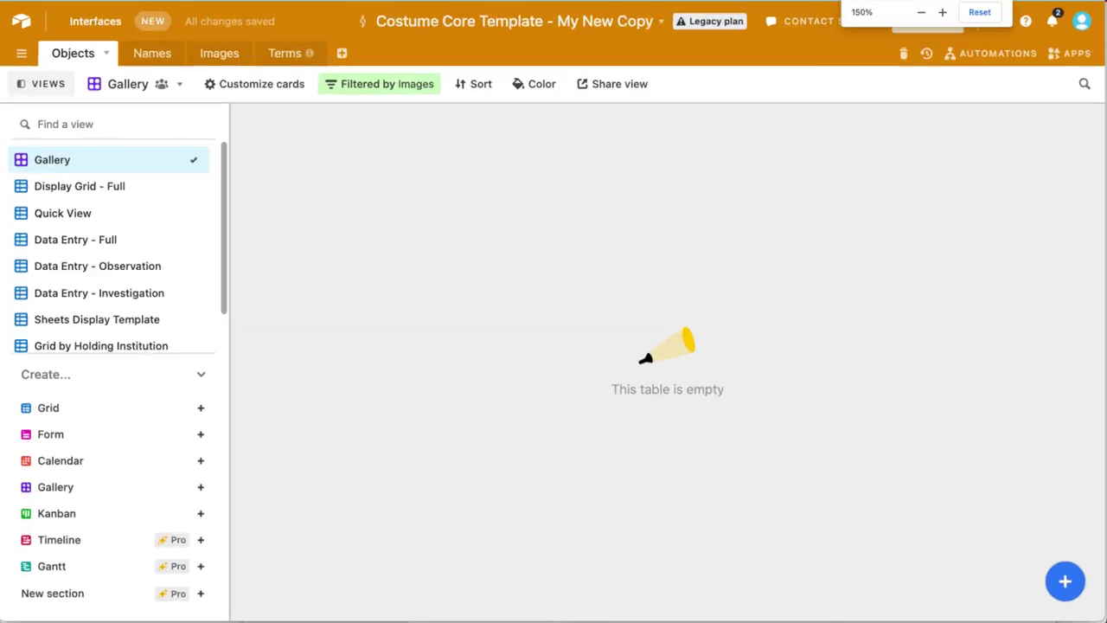
scroll(98, 269, down, 2)
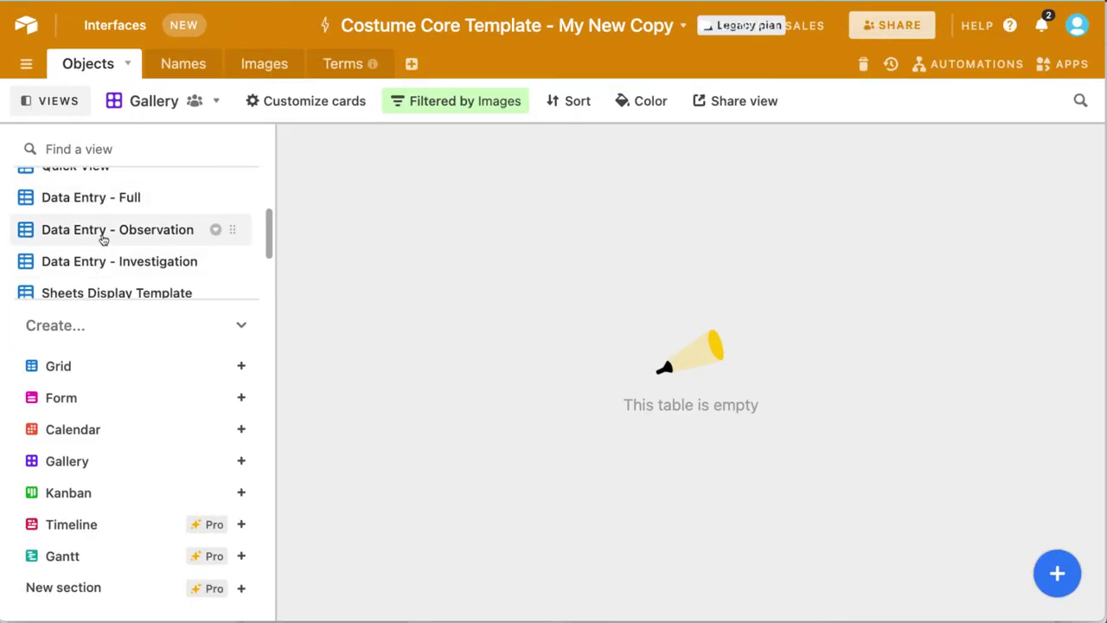
Step: In the Data Entry - Observation view, add record AA12345 and link dress as its Work Type
click(66, 231)
click(294, 169)
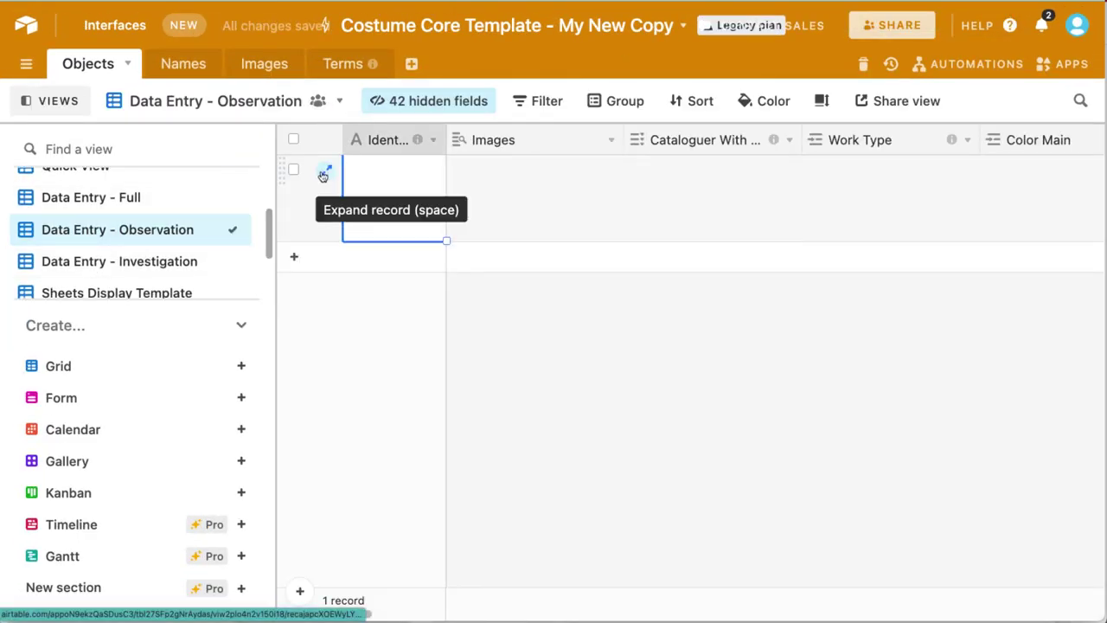
click(323, 173)
text(AA12345)
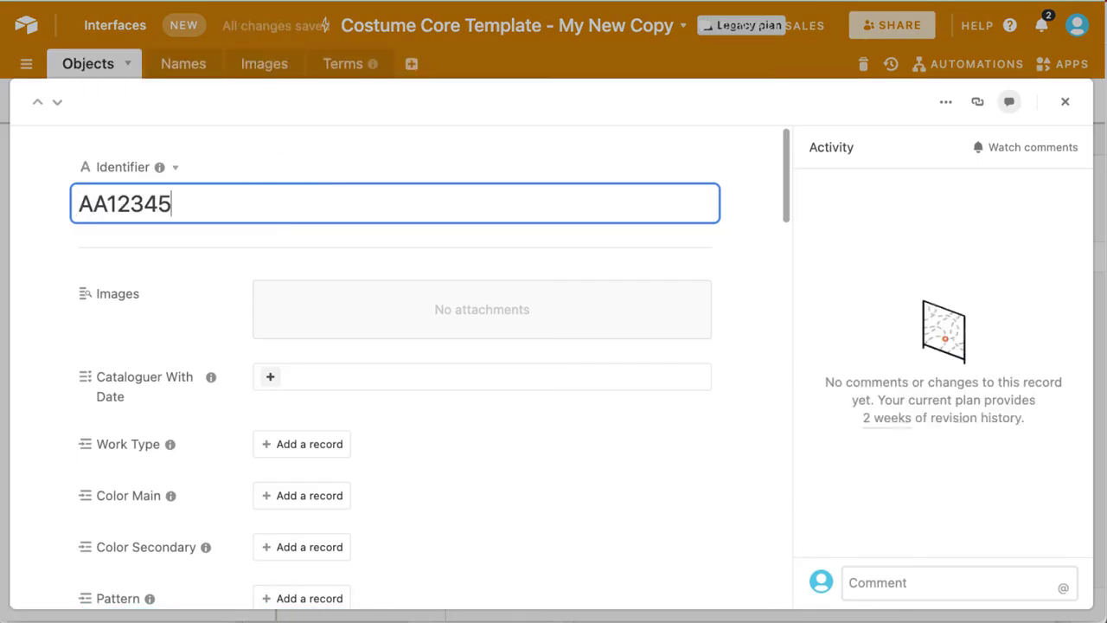
scroll(390, 423, down, 5)
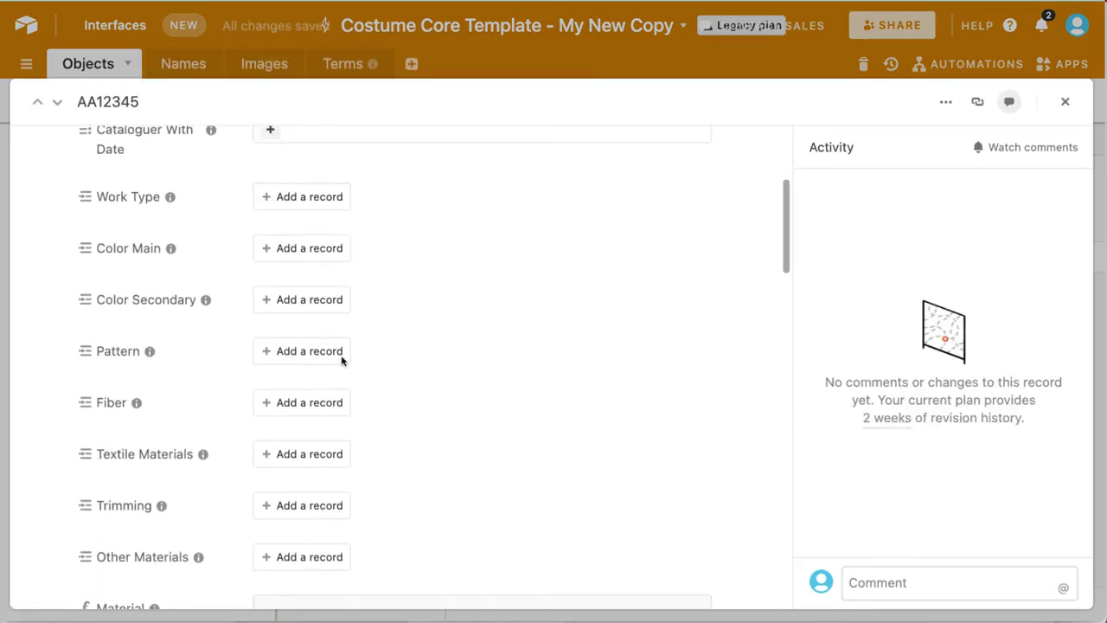
click(273, 198)
scroll(142, 285, down, 2)
click(121, 376)
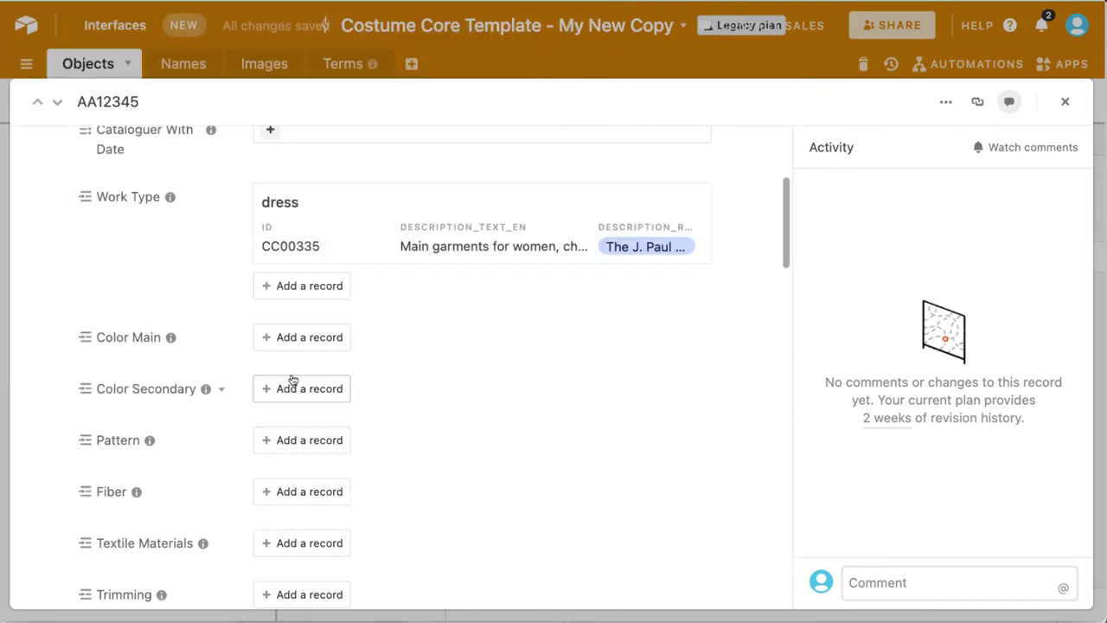
click(292, 341)
scroll(225, 263, down, 3)
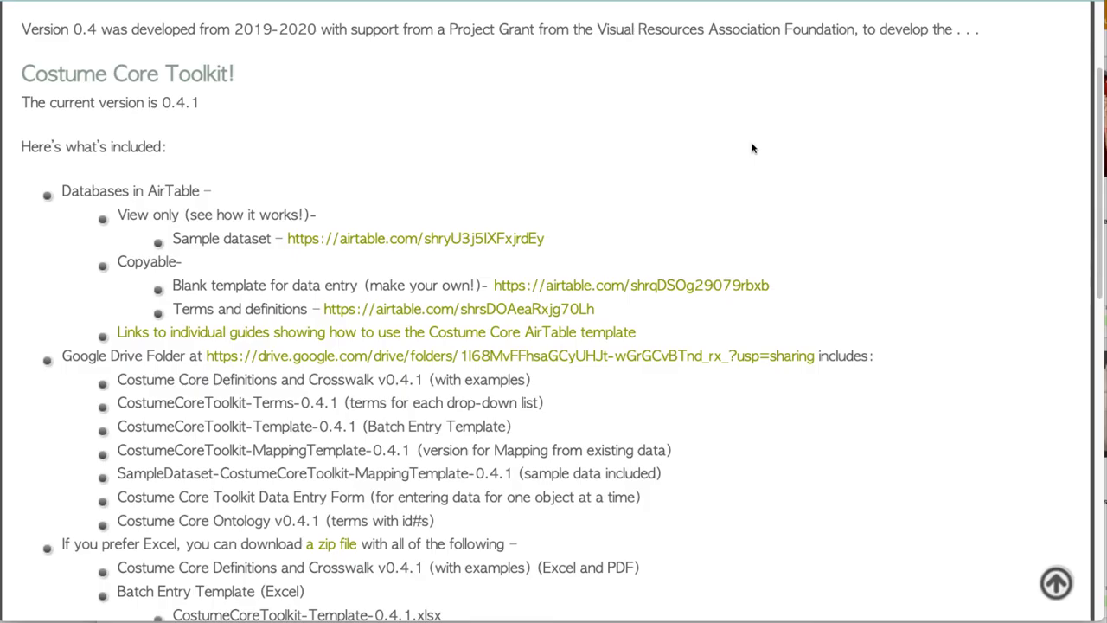
Step: Open the sample costume dataset in Airtable and scroll through its dress gallery
click(370, 241)
scroll(551, 349, down, 2)
scroll(549, 349, down, 5)
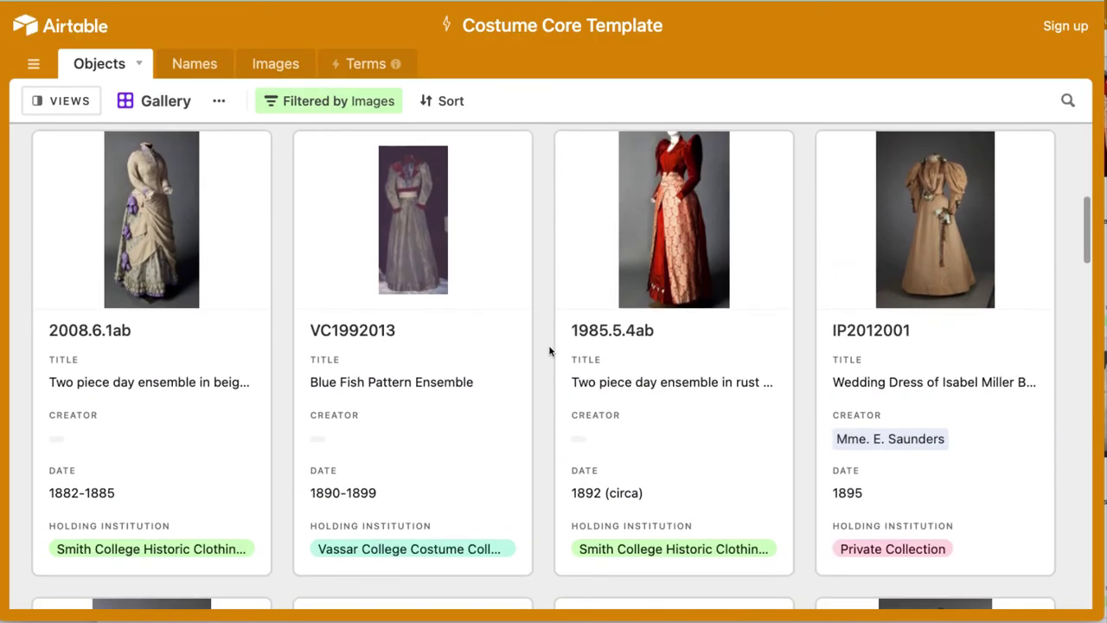
Step: Open the sample record IP2012001 and scroll through its filled-in fields
click(879, 328)
scroll(576, 375, down, 3)
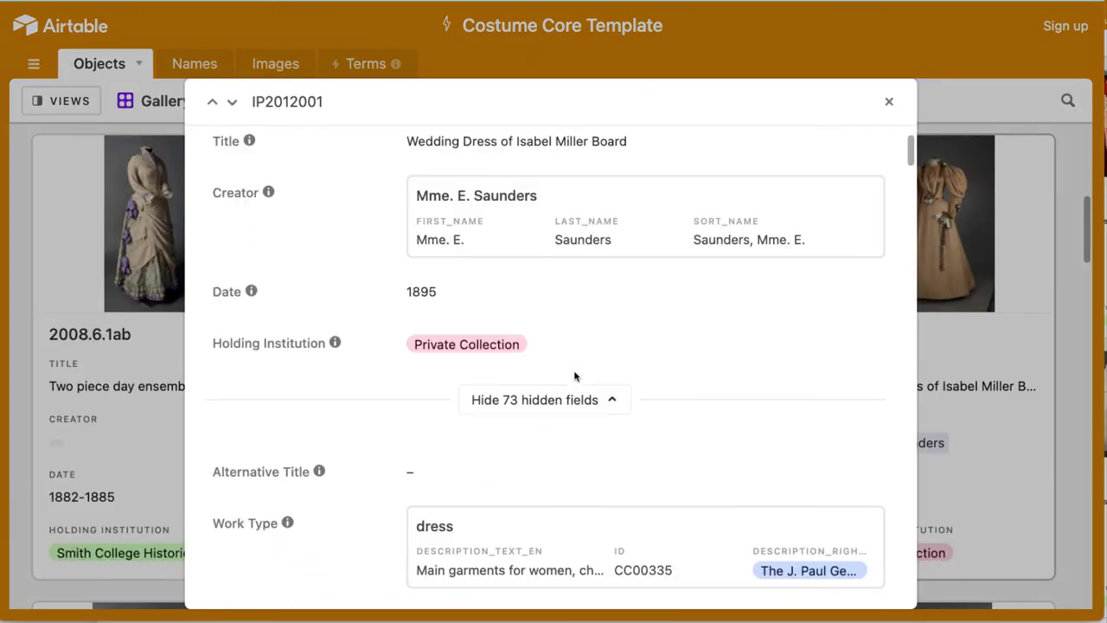
scroll(575, 377, down, 6)
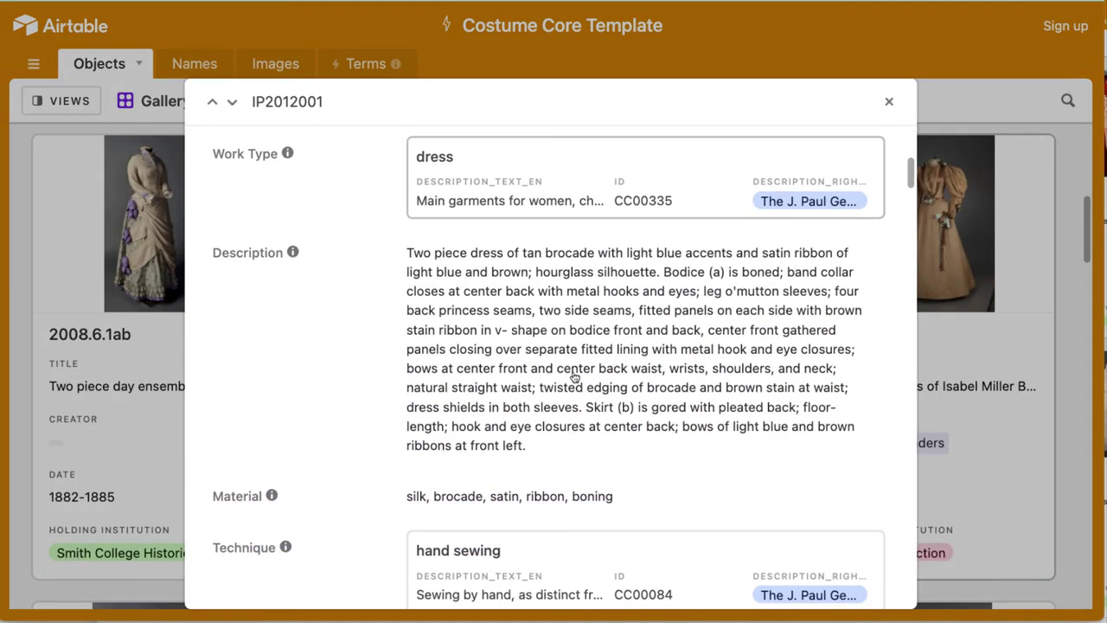
scroll(575, 377, down, 6)
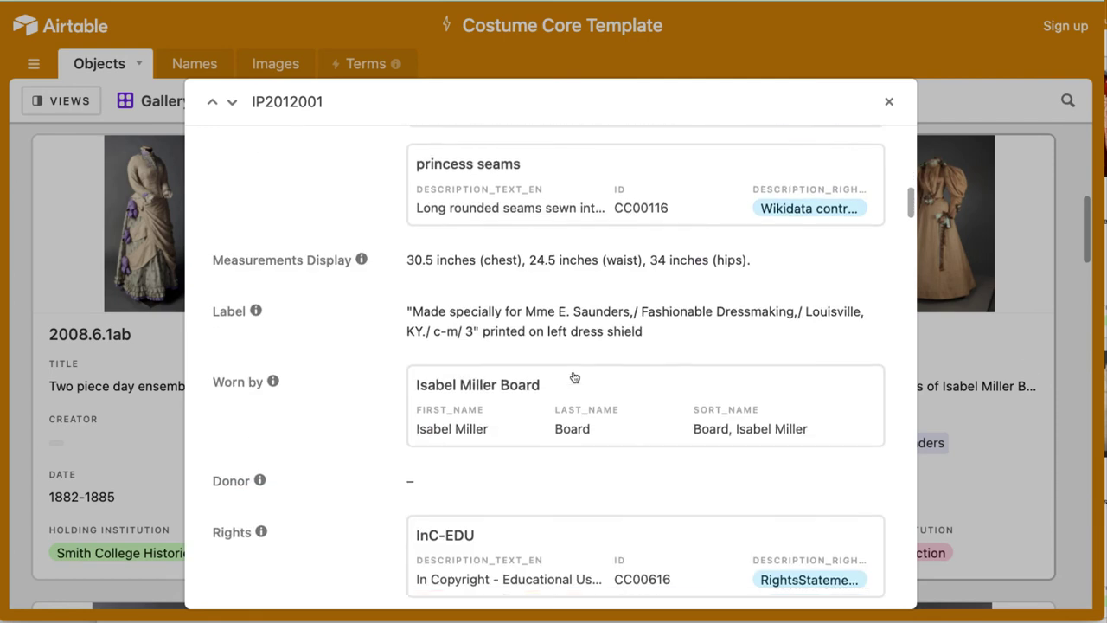
scroll(575, 377, down, 4)
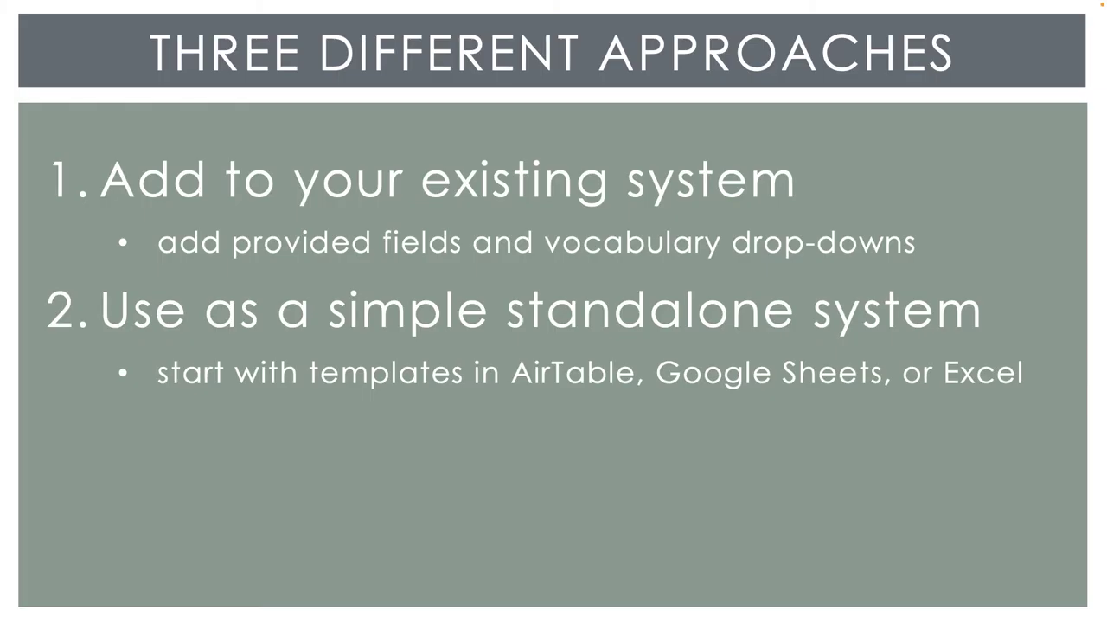
key(Right)
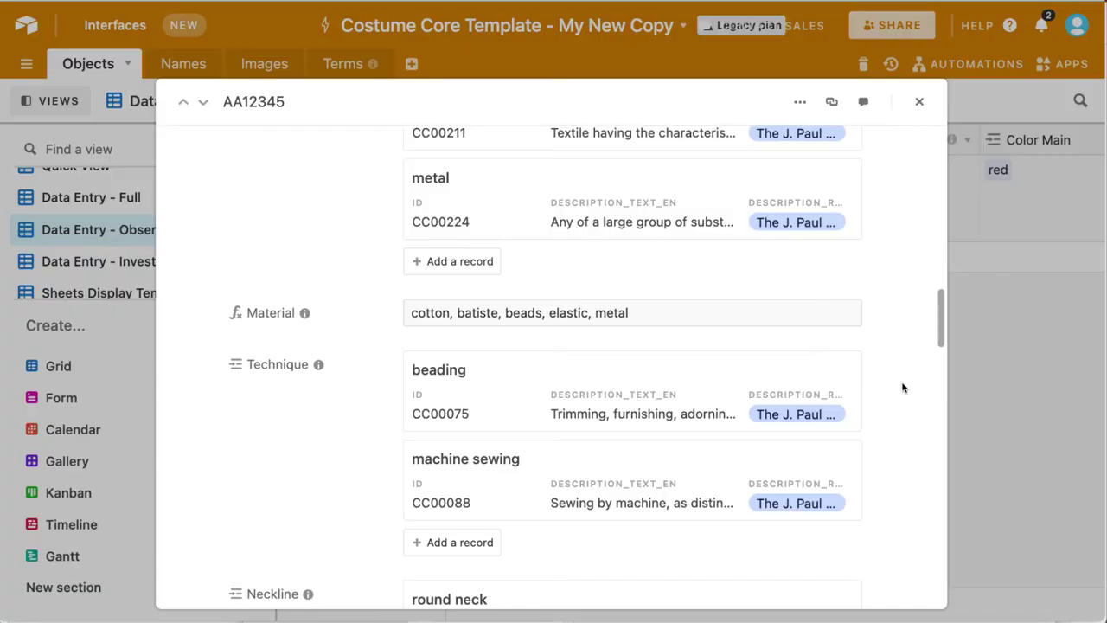
scroll(902, 387, down, 5)
scroll(902, 386, down, 3)
Step: Copy the Description Auto summary and paste it into AA12345's empty Description field
scroll(902, 386, down, 7)
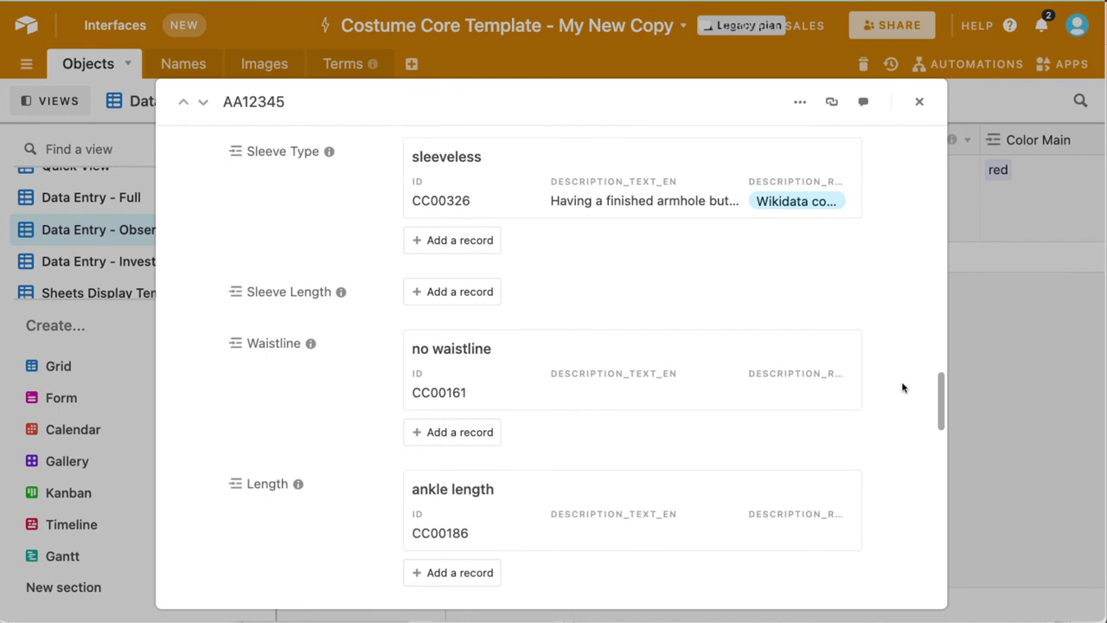
scroll(902, 387, down, 3)
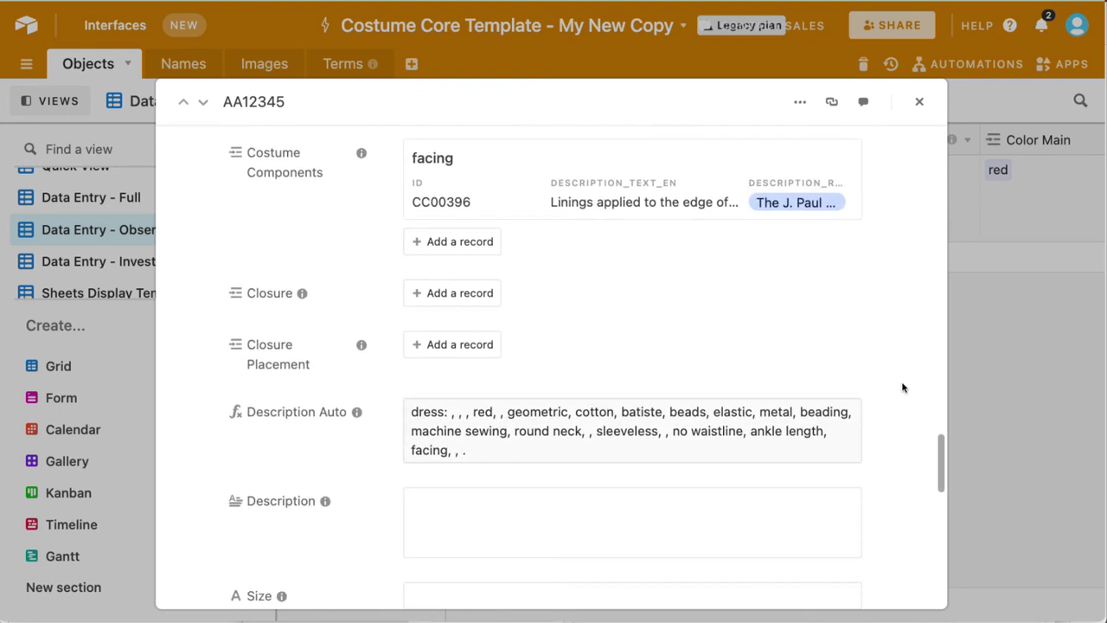
scroll(902, 387, down, 1)
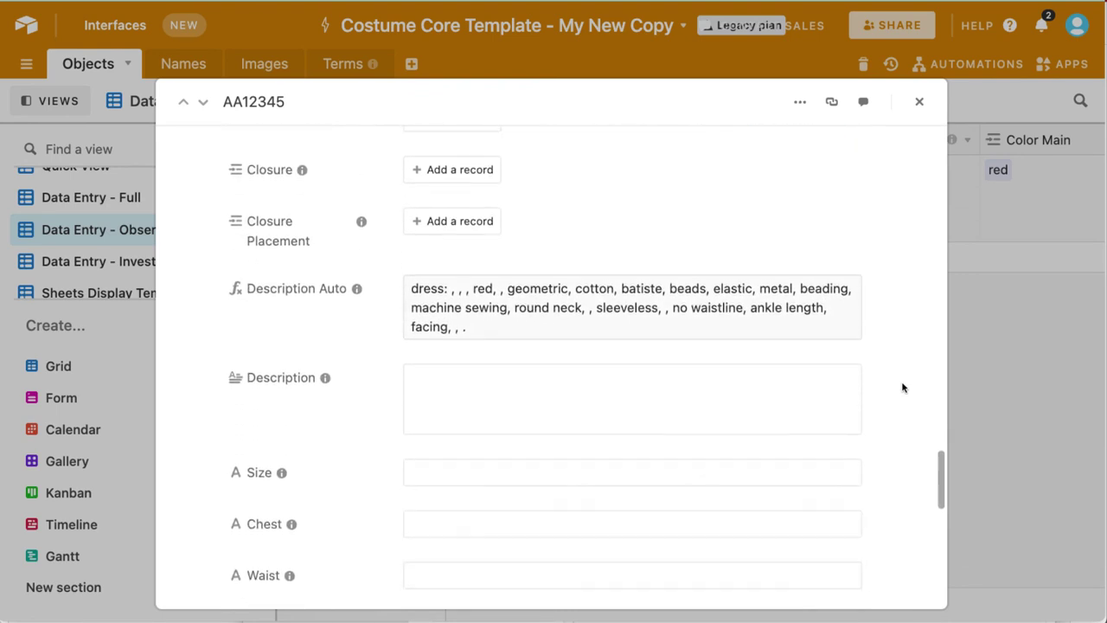
drag(412, 288, 467, 327)
key(super+c)
click(457, 385)
key(super+v)
Step: Rewrite the opening as sentences: capital 'D', 'with a', 'pattern.', then 'Cotton with'
click(418, 378)
key(BackSpace)
text(D)
key(BackSpace)
text(with a)
click(576, 378)
text(pattern.)
key(Delete)
key(Delete)
double_click(648, 378)
text(Cotton)
key(Delete)
key(Delete)
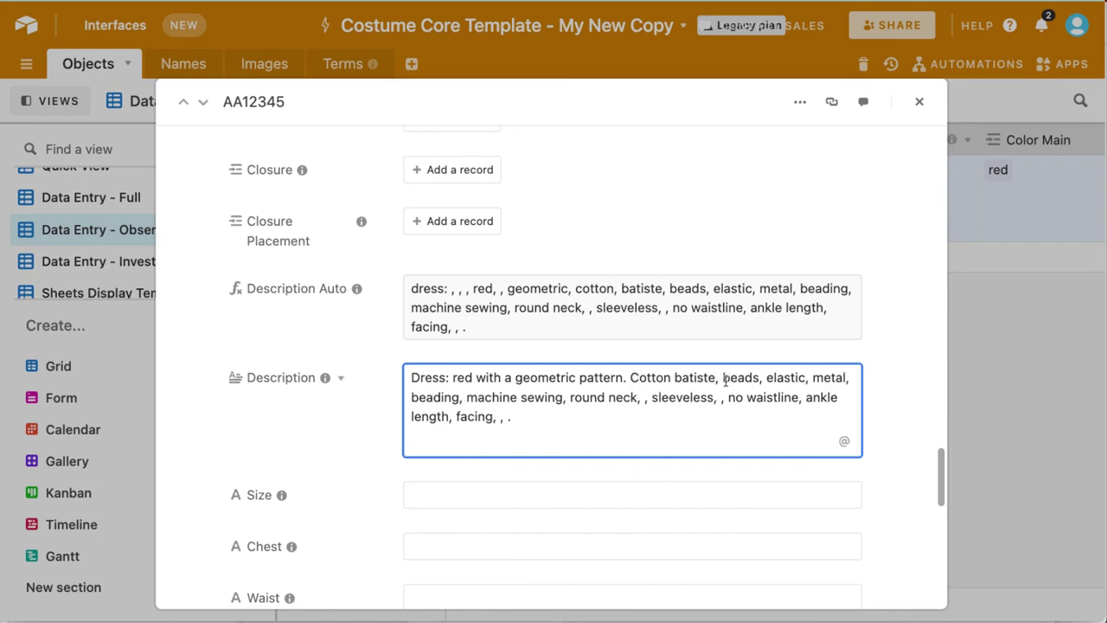
text(with)
Step: Finish the prose with 'beaded trim', 'elastic straps', a new 'R...' sentence, ending 'armscye.'
double_click(773, 381)
text(beaded trim)
click(450, 397)
text(straps)
click(704, 397)
key(BackSpace)
key(BackSpace)
key(BackSpace)
text(. R)
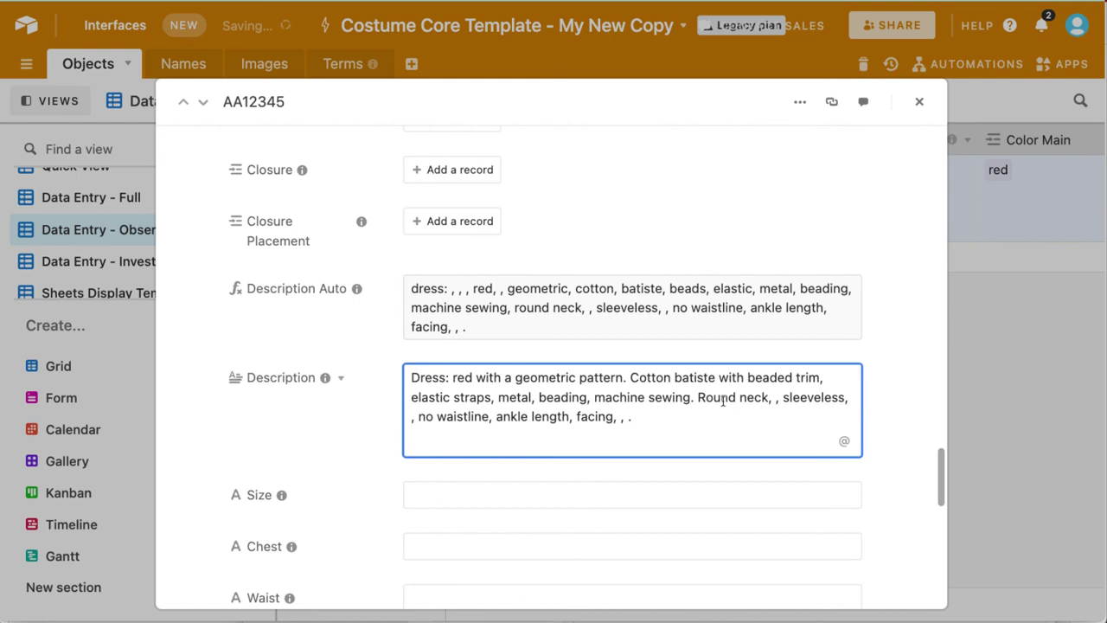
click(782, 398)
key(BackSpace)
text(line)
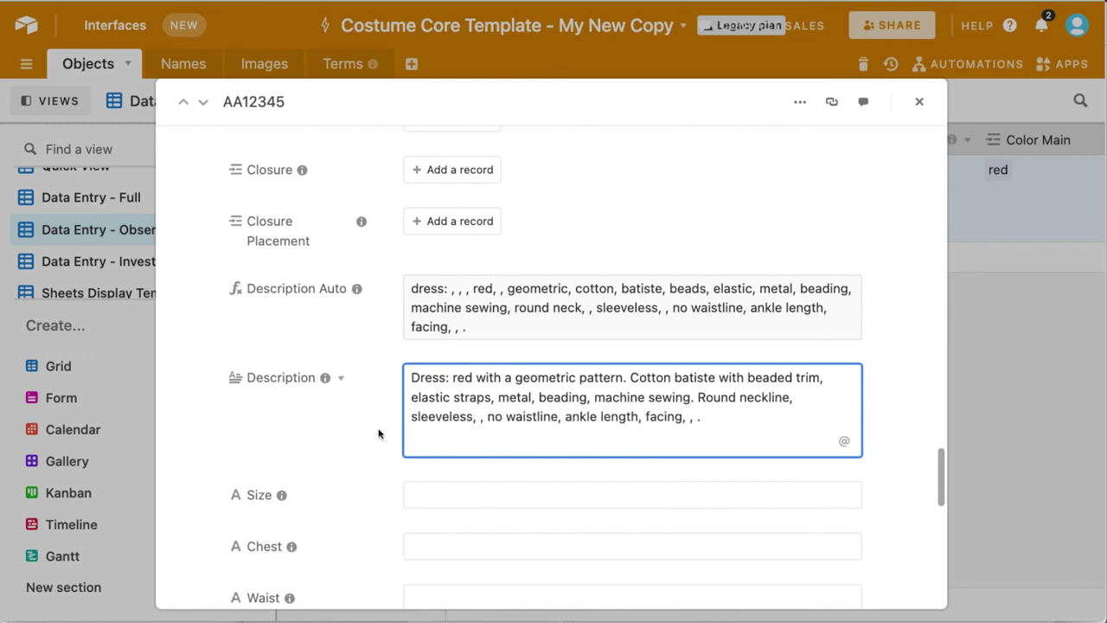
key(BackSpace)
key(BackSpace)
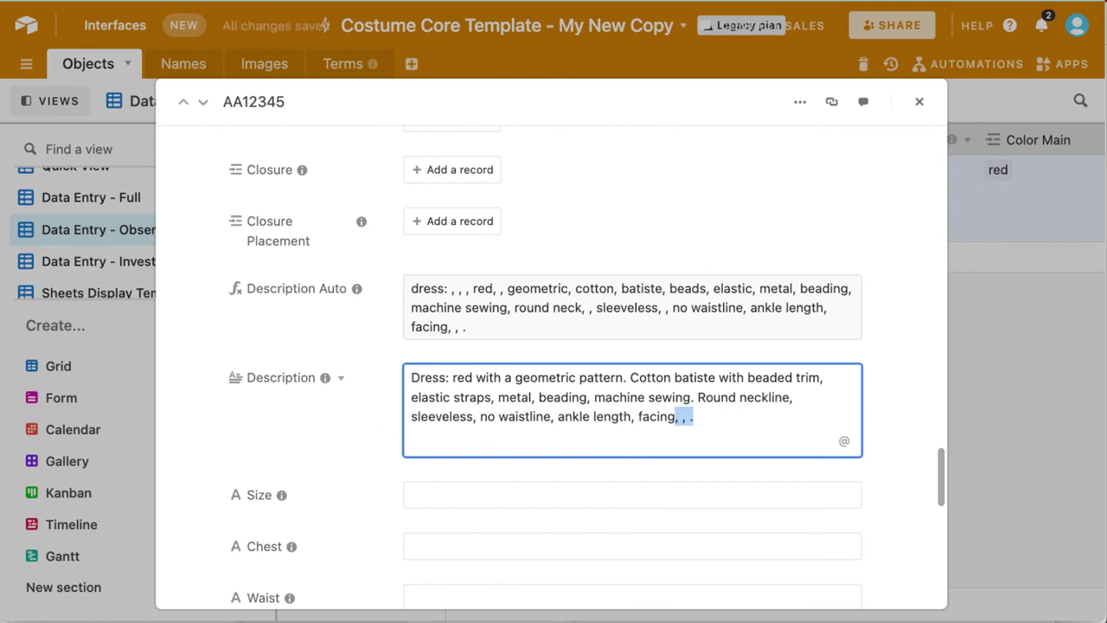
text(mscye.)
Step: Close record AA12345 and open the Observation view's options menu
drag(412, 377, 477, 442)
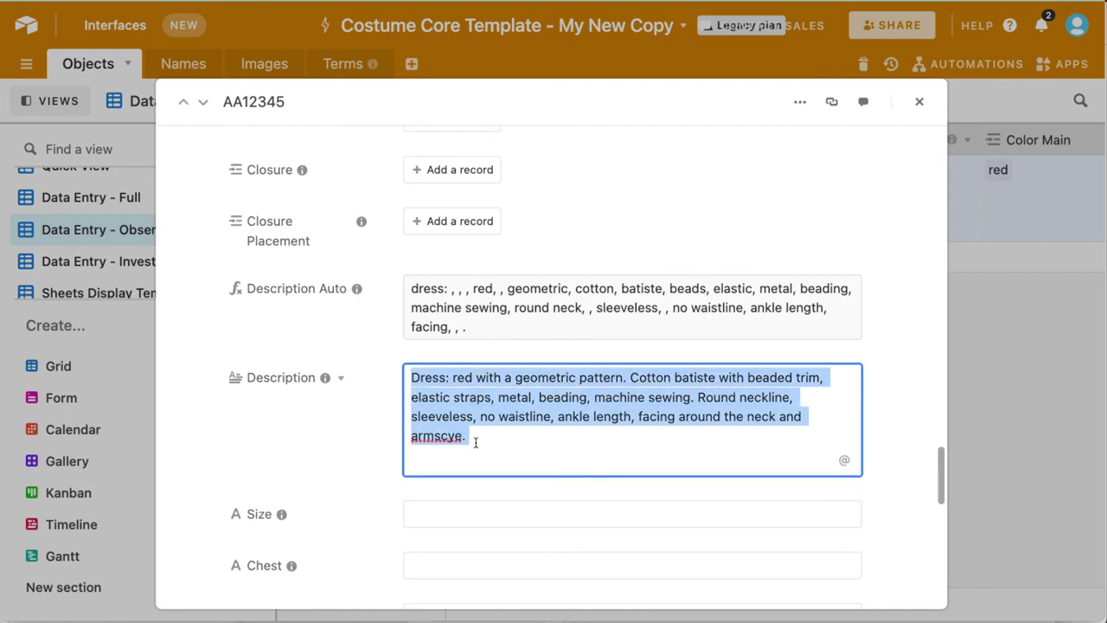
click(919, 102)
click(216, 101)
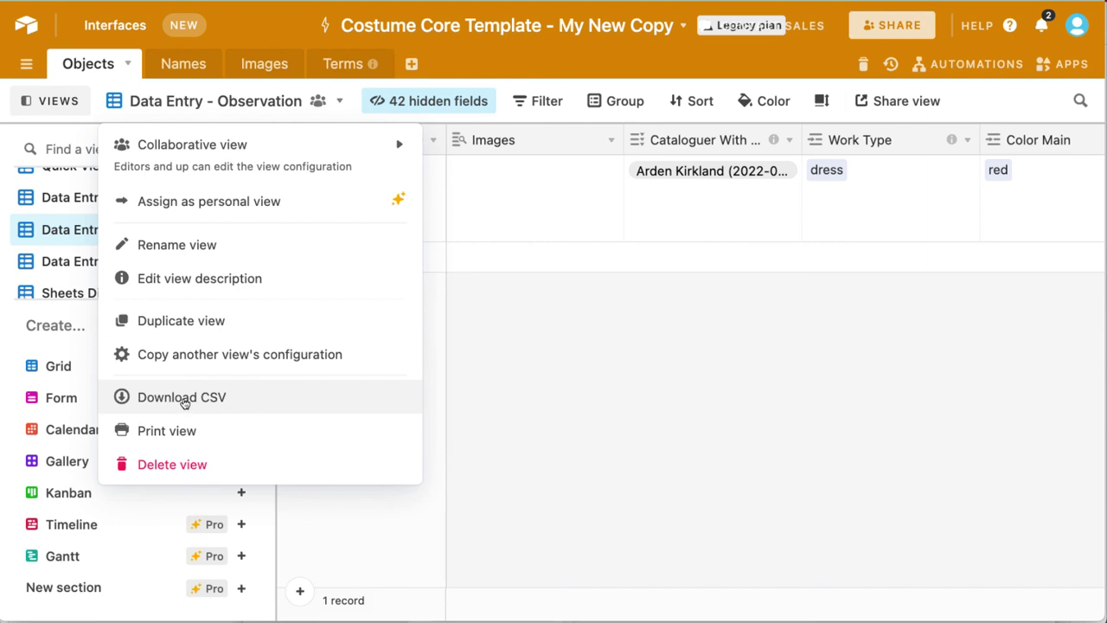